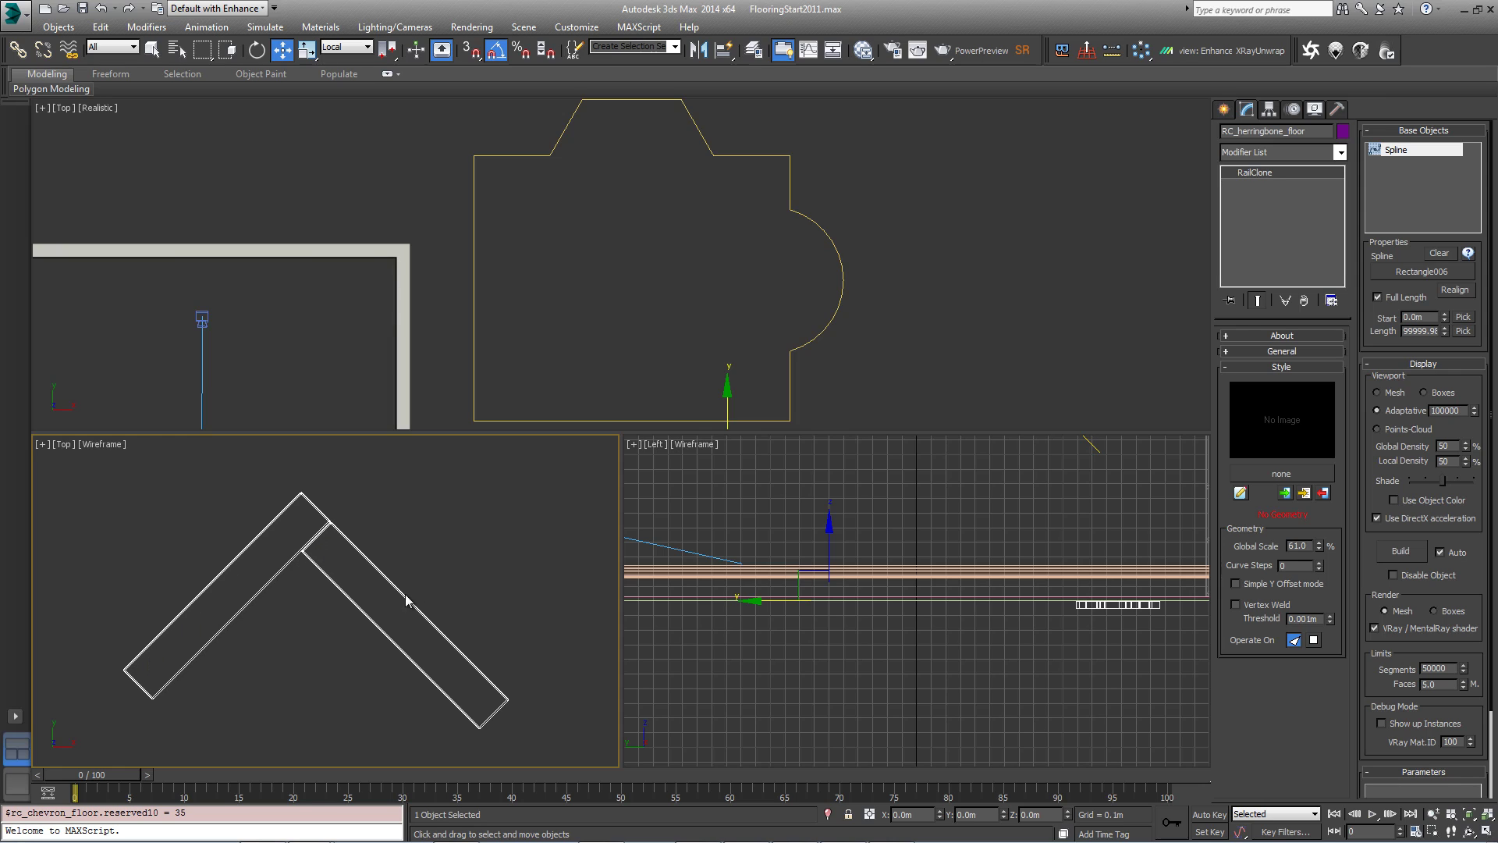
Open the Style Editor for the RC_herringbone_floor object.
{"action": "middle_click_drag", "start_coordinate": [397, 595], "coordinate": [327, 561]}
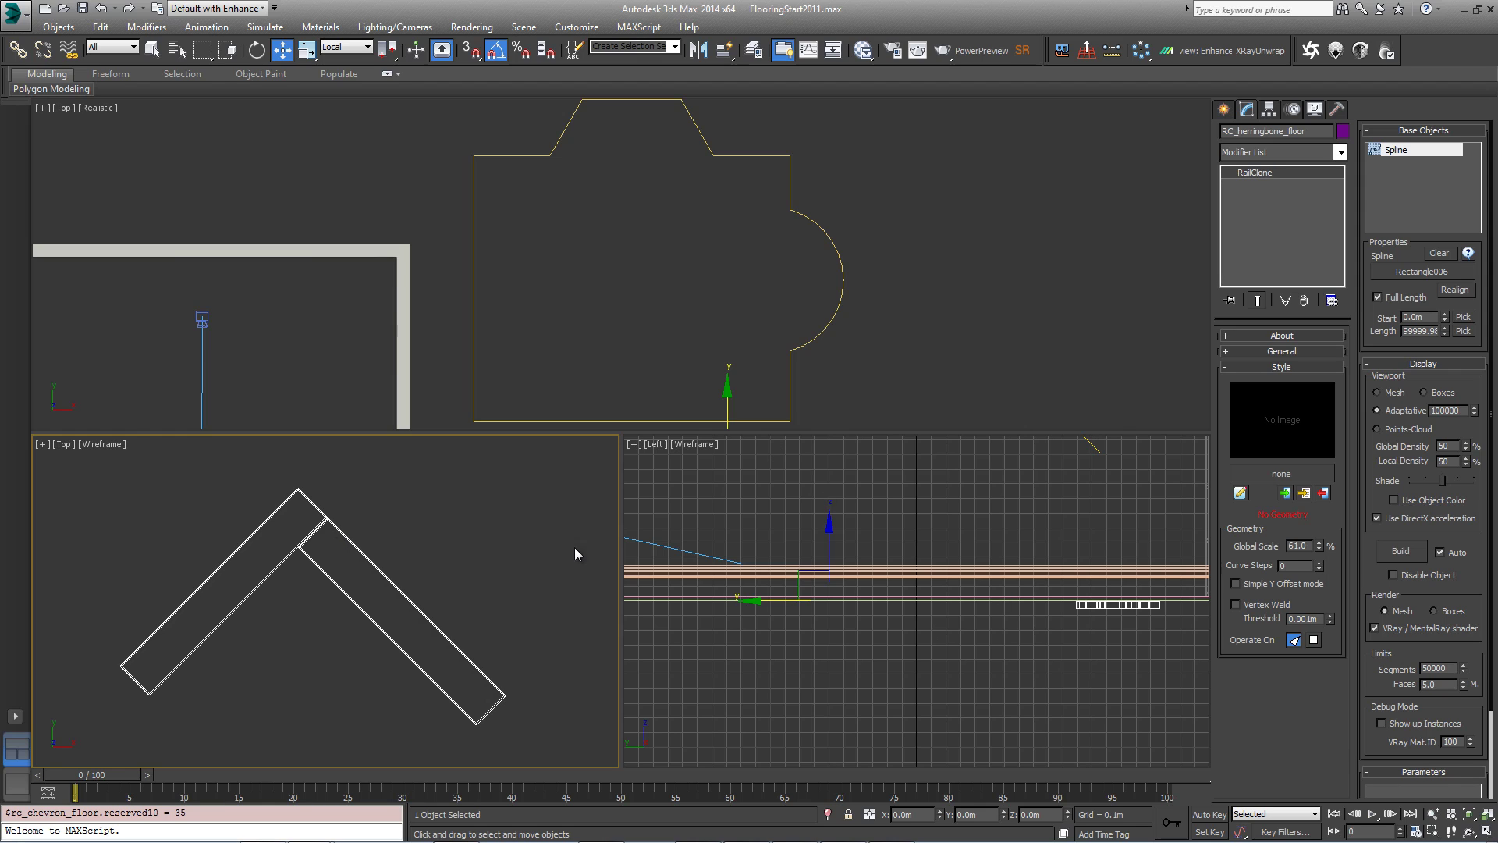
{"action": "scroll", "coordinate": [541, 539], "scroll_direction": "down", "scroll_amount": 7}
{"action": "middle_click_drag", "start_coordinate": [504, 521], "coordinate": [475, 574]}
{"action": "left_click", "coordinate": [504, 504]}
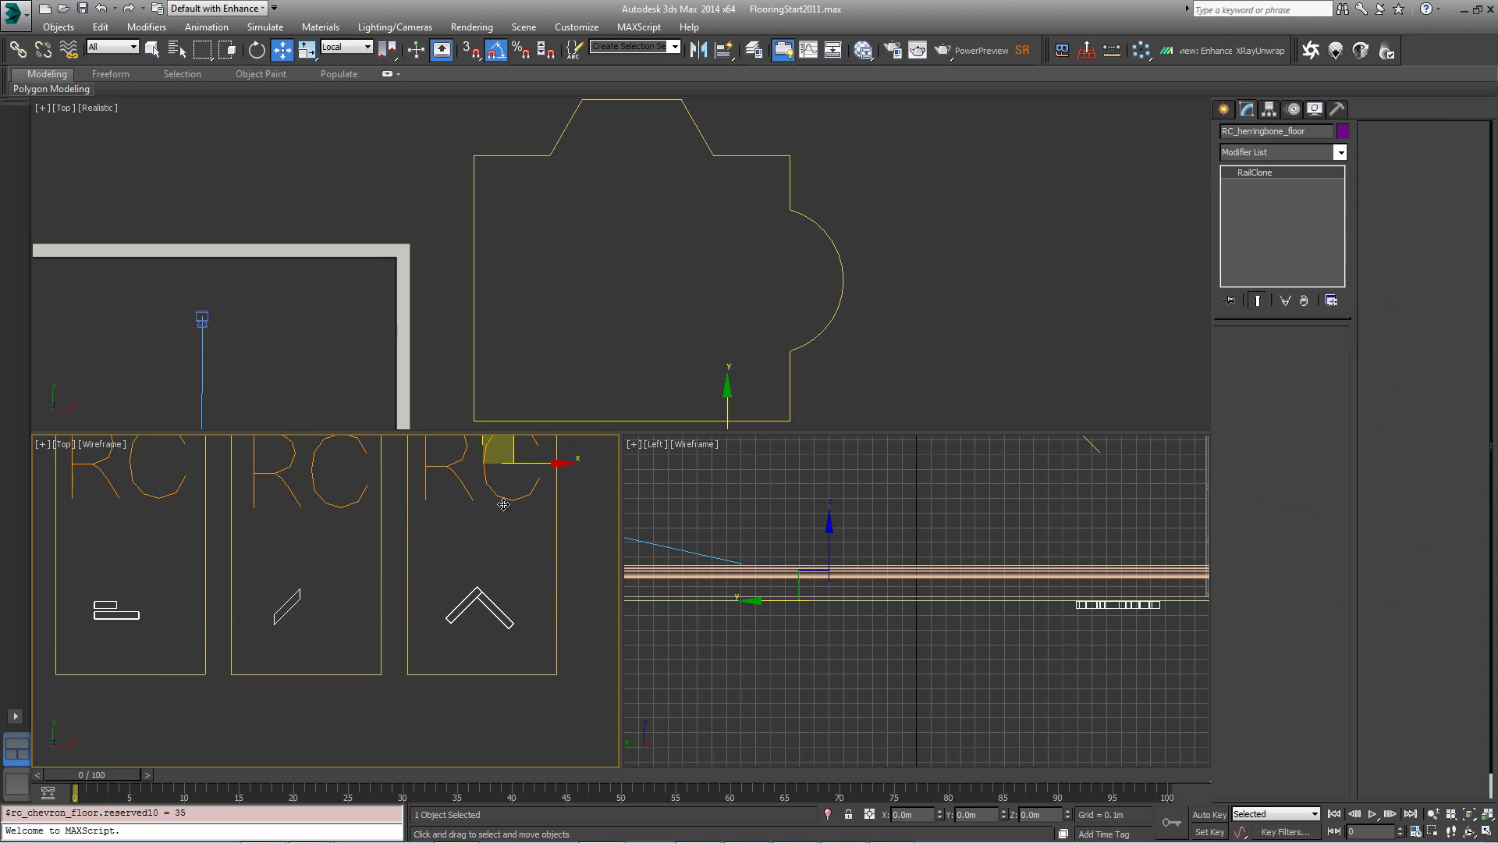
{"action": "left_click", "coordinate": [1241, 492]}
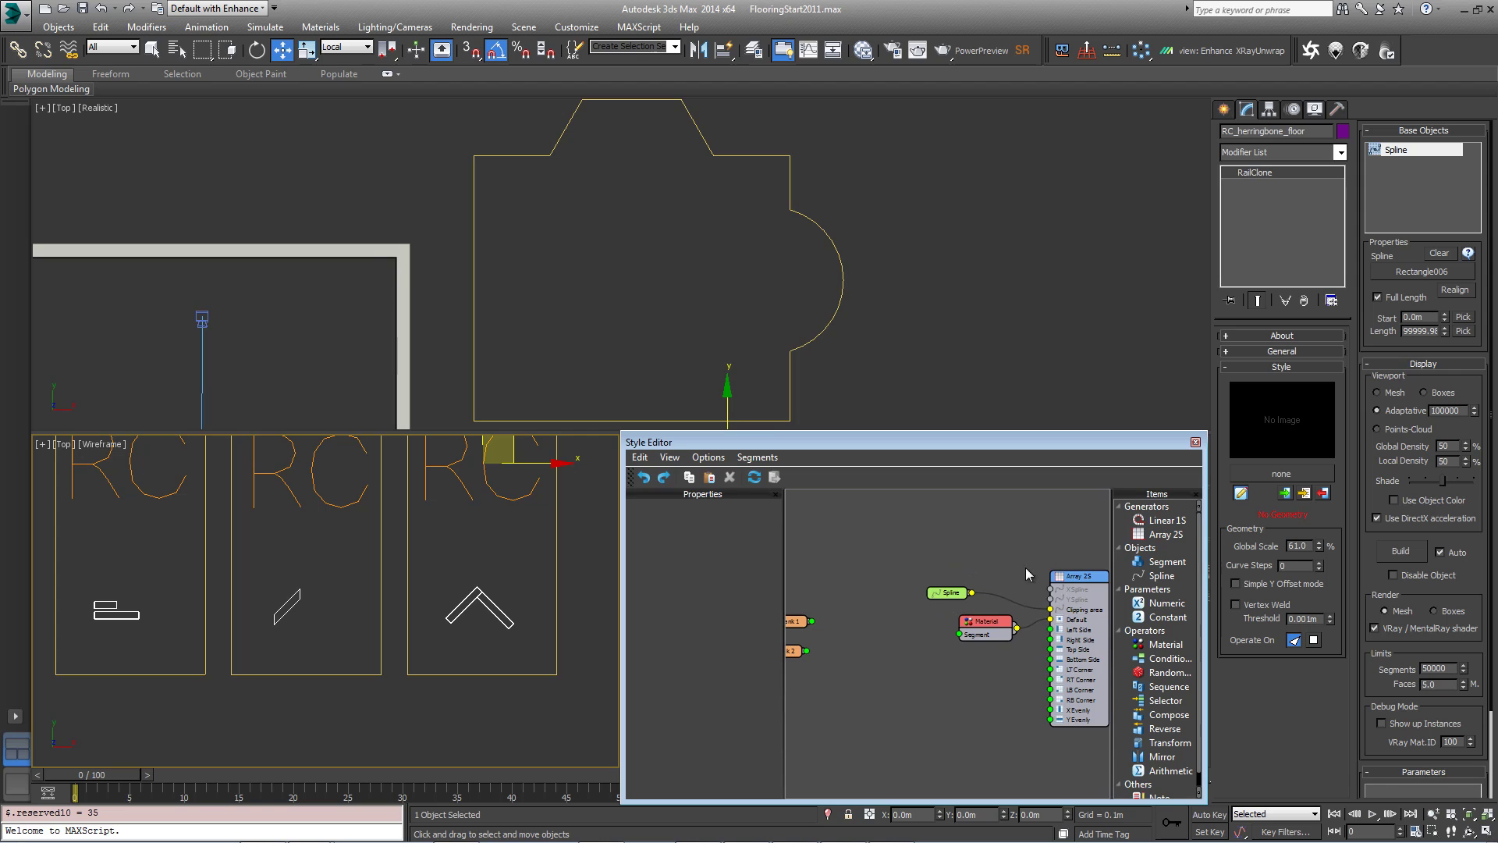
Rearrange the Spline and Material nodes beside the Array 2S generator and bring the plank segments into reach.
{"action": "left_click", "coordinate": [1055, 568]}
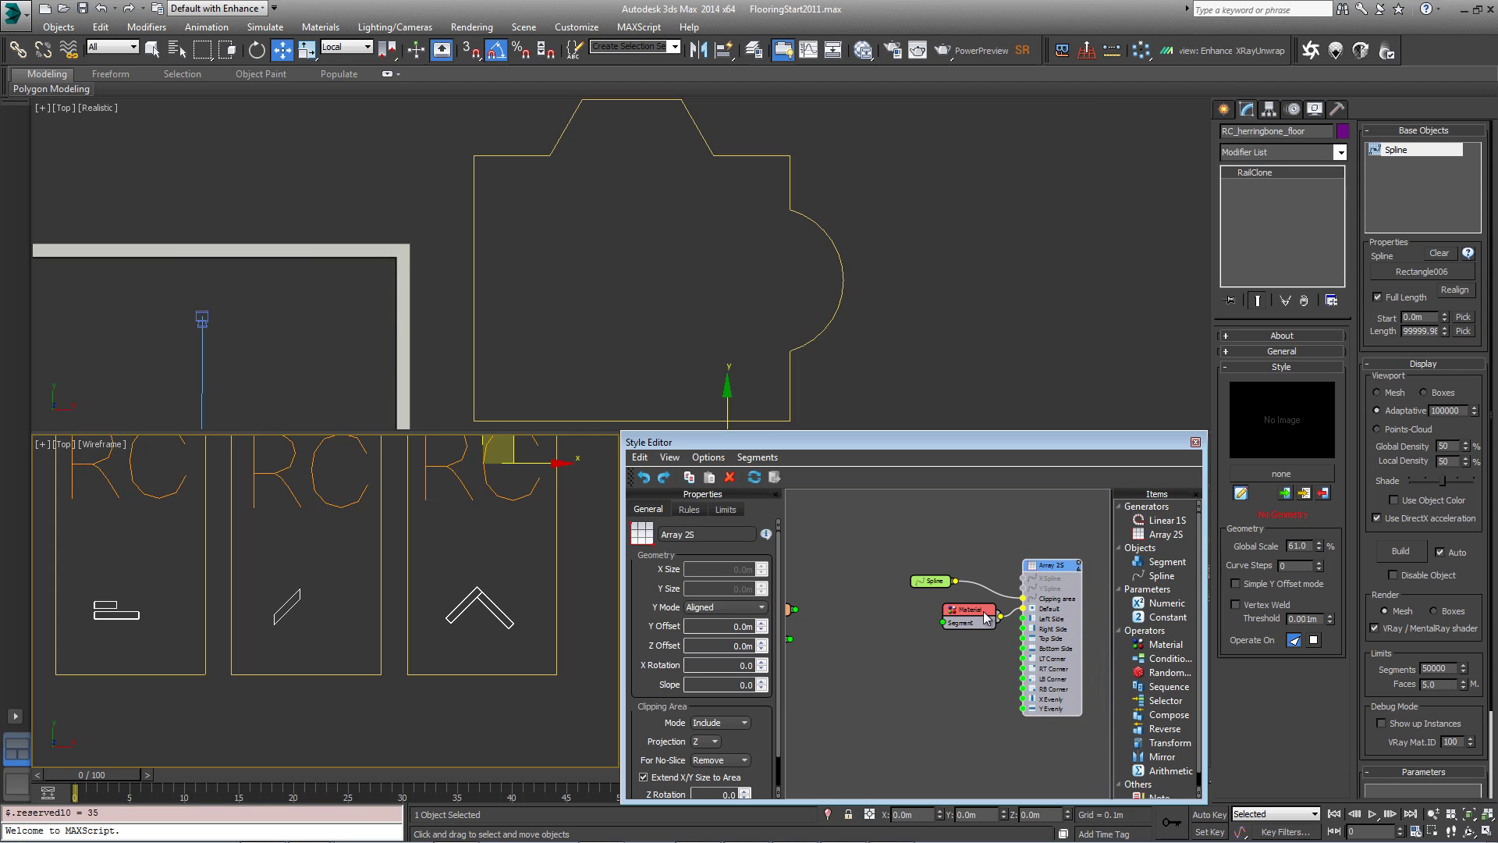
{"action": "left_click_drag", "start_coordinate": [987, 618], "coordinate": [952, 569]}
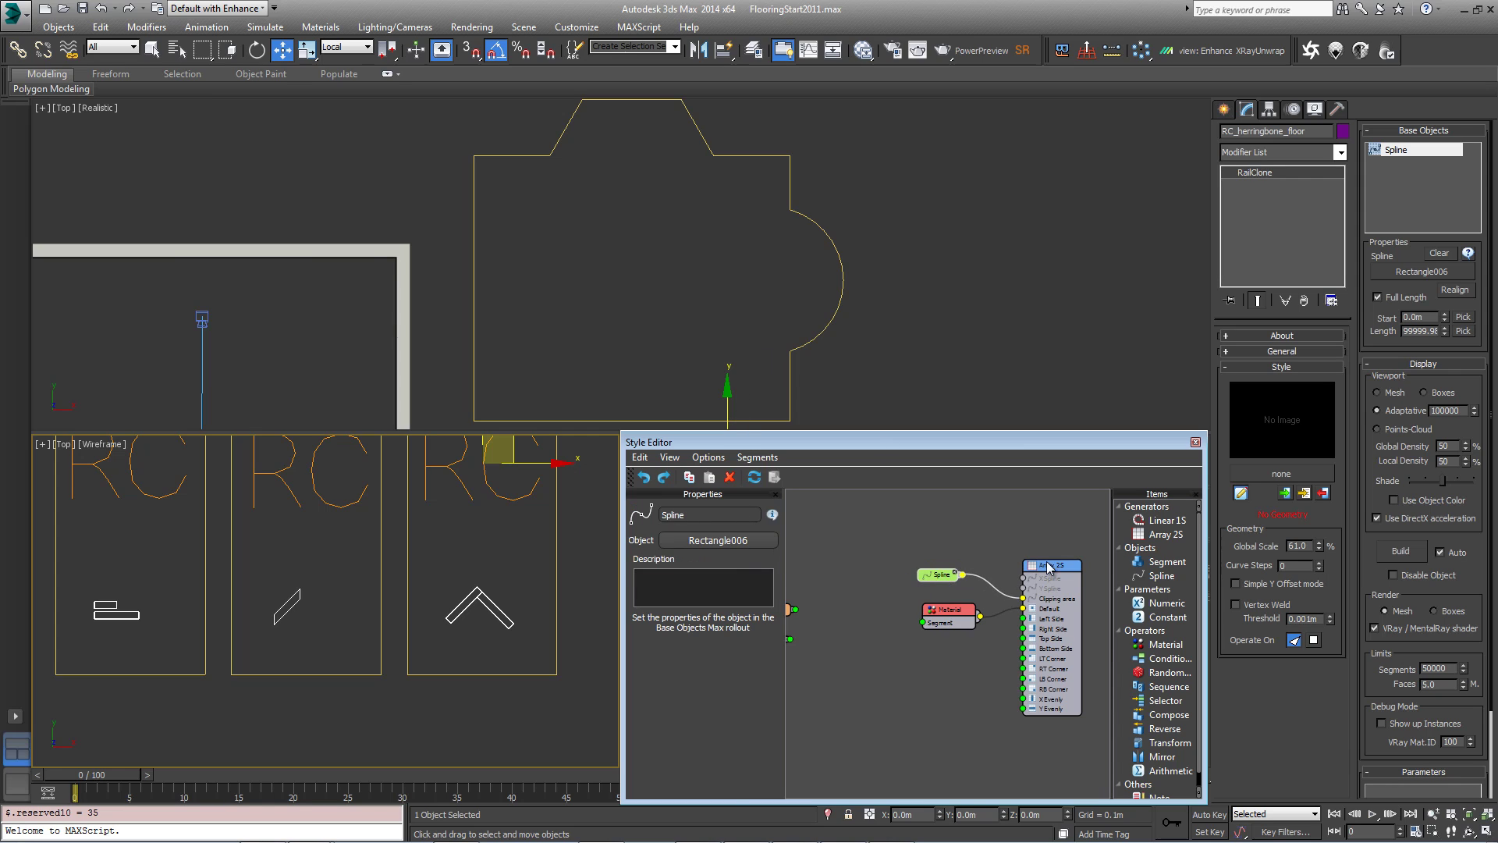
{"action": "left_click_drag", "start_coordinate": [1050, 567], "coordinate": [1047, 567]}
{"action": "middle_click_drag", "start_coordinate": [879, 673], "coordinate": [927, 655]}
Add a Compose operator that combines Plank 1 and Plank 2 and feeds the Material node's segment input.
{"action": "left_click", "coordinate": [822, 629]}
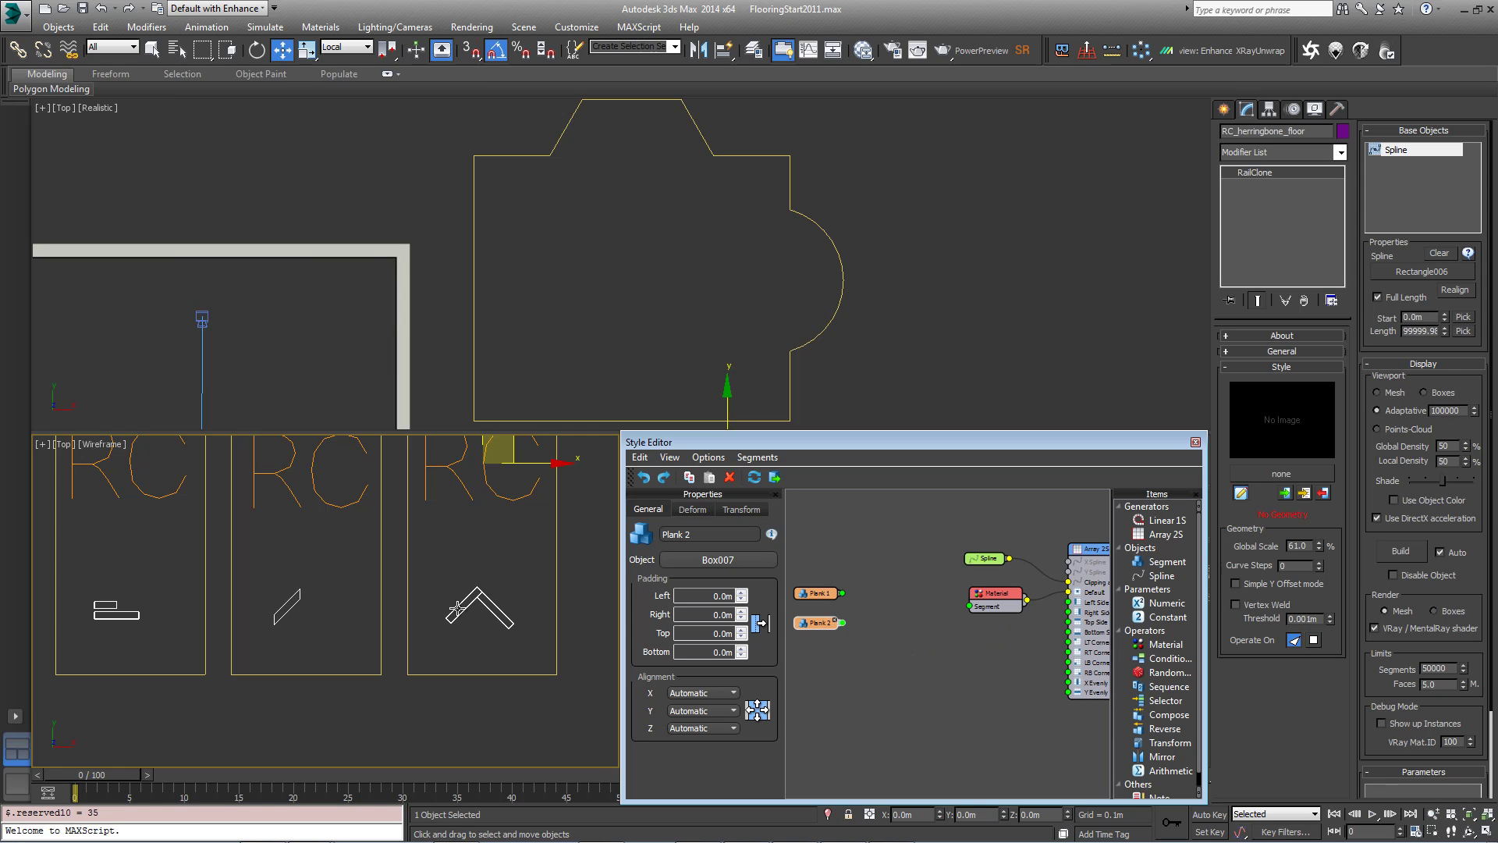
{"action": "scroll", "coordinate": [492, 616], "scroll_direction": "up", "scroll_amount": 3}
{"action": "middle_click_drag", "start_coordinate": [484, 623], "coordinate": [473, 642]}
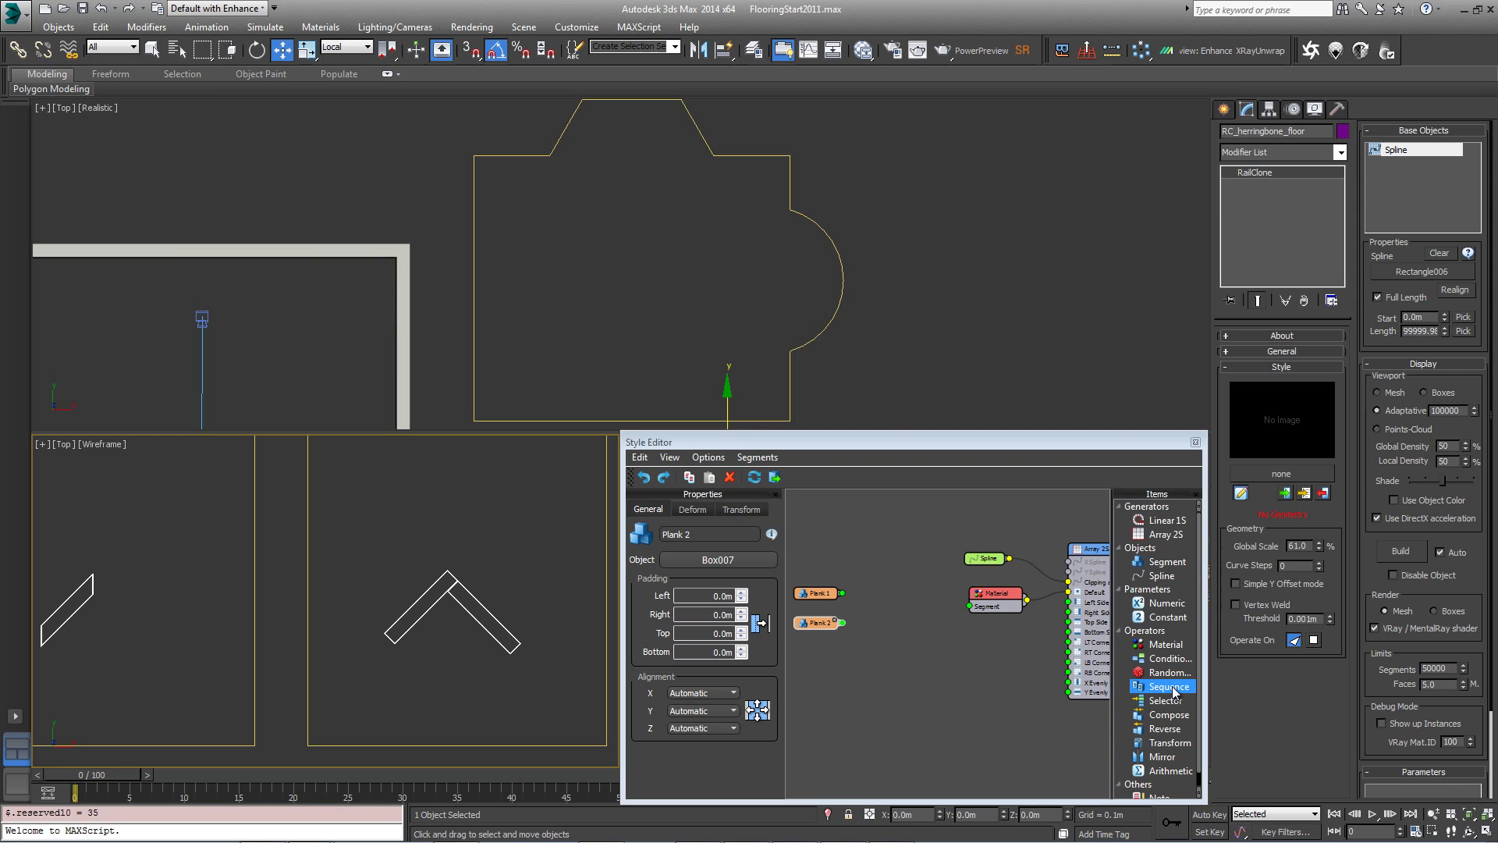
{"action": "left_click_drag", "start_coordinate": [1168, 715], "coordinate": [970, 607]}
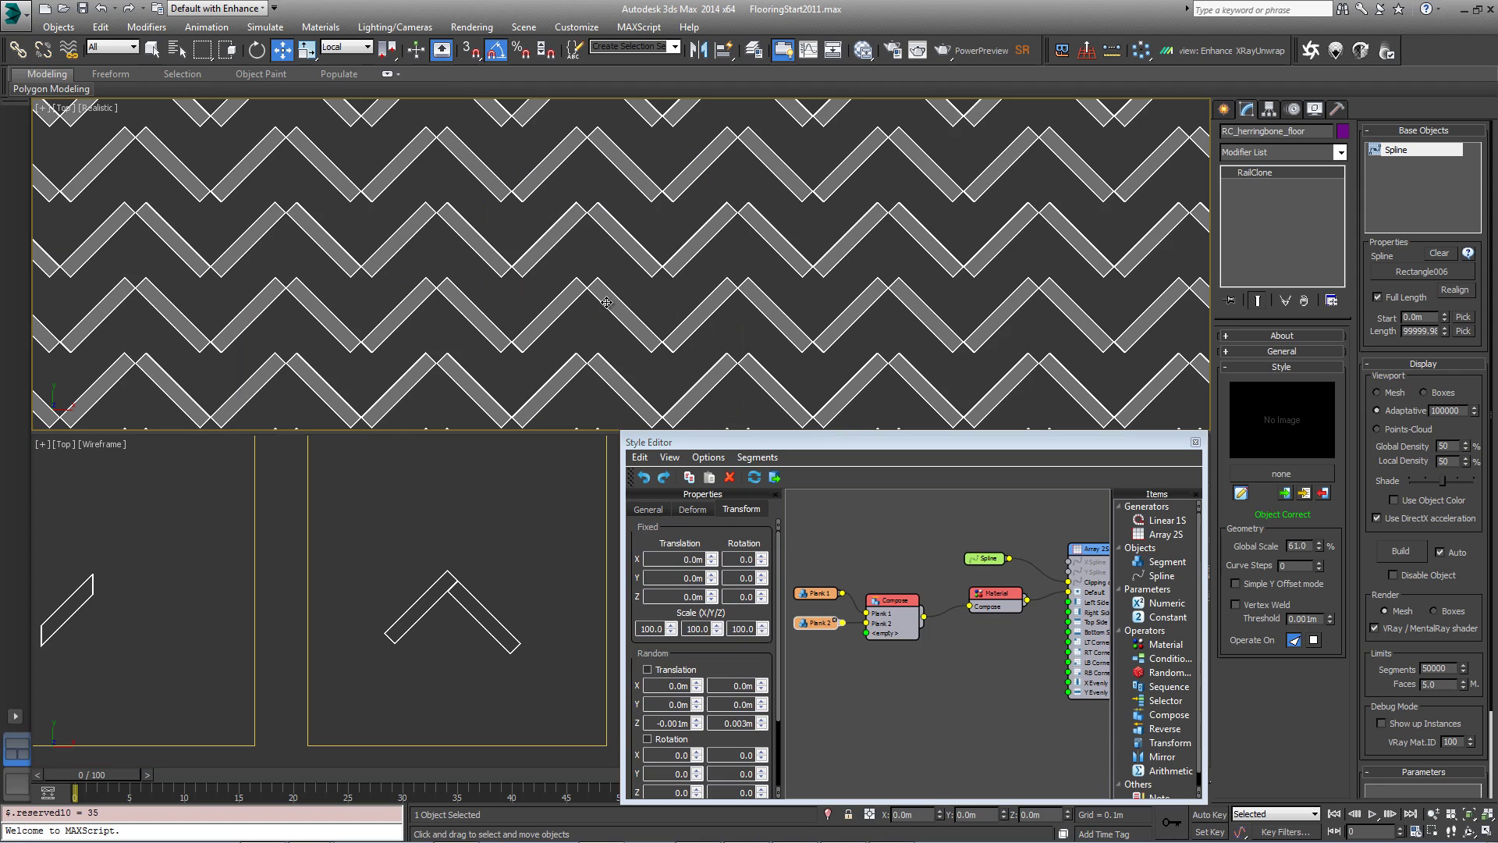
Set Plank 2's fixed Y translation to -0.072 m.
{"action": "scroll", "coordinate": [580, 281], "scroll_direction": "up", "scroll_amount": 5}
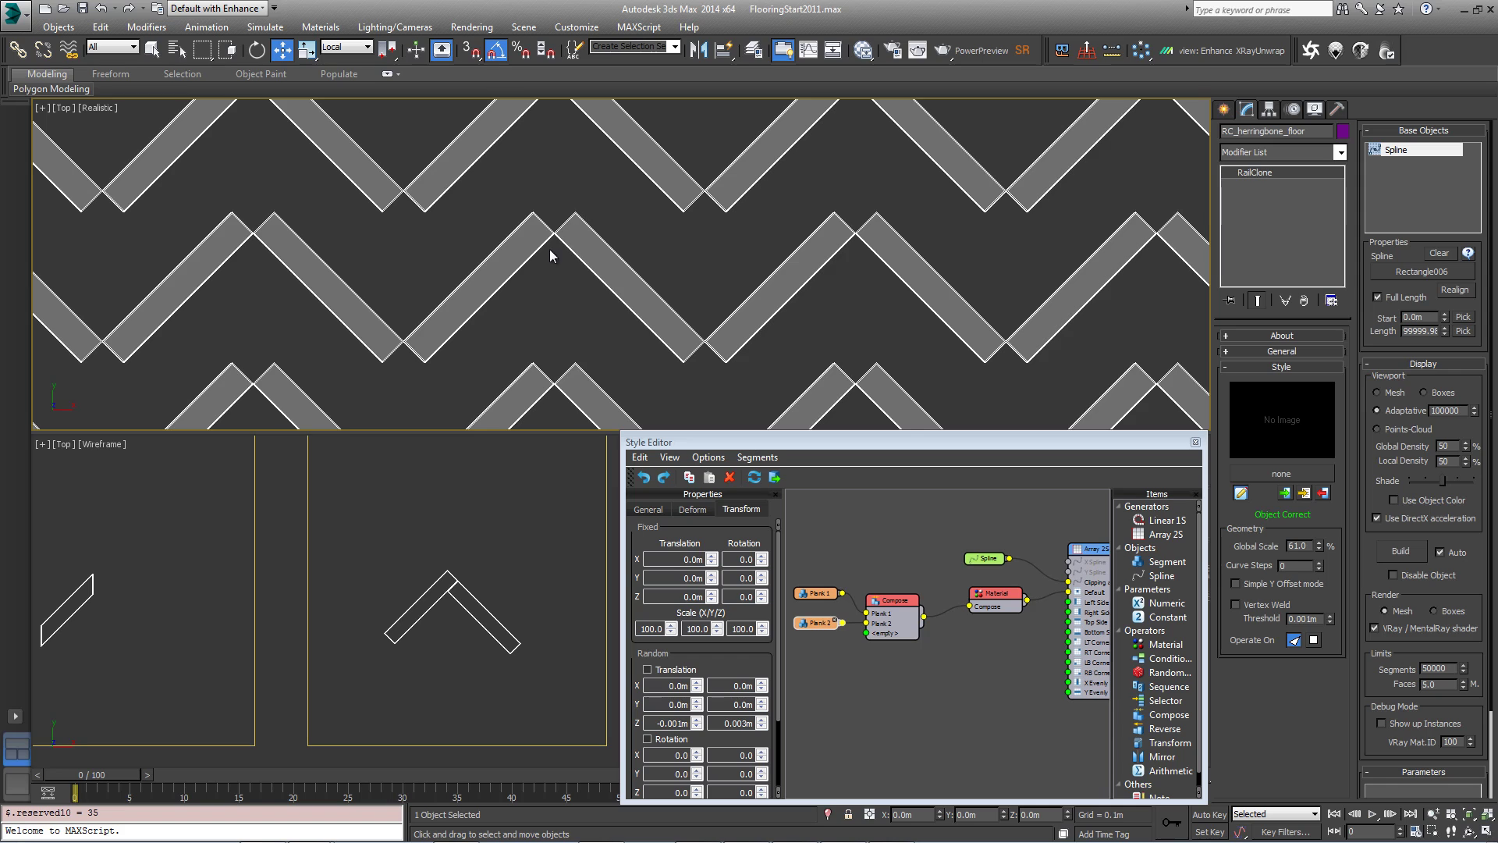
{"action": "middle_click_drag", "start_coordinate": [588, 285], "coordinate": [594, 278]}
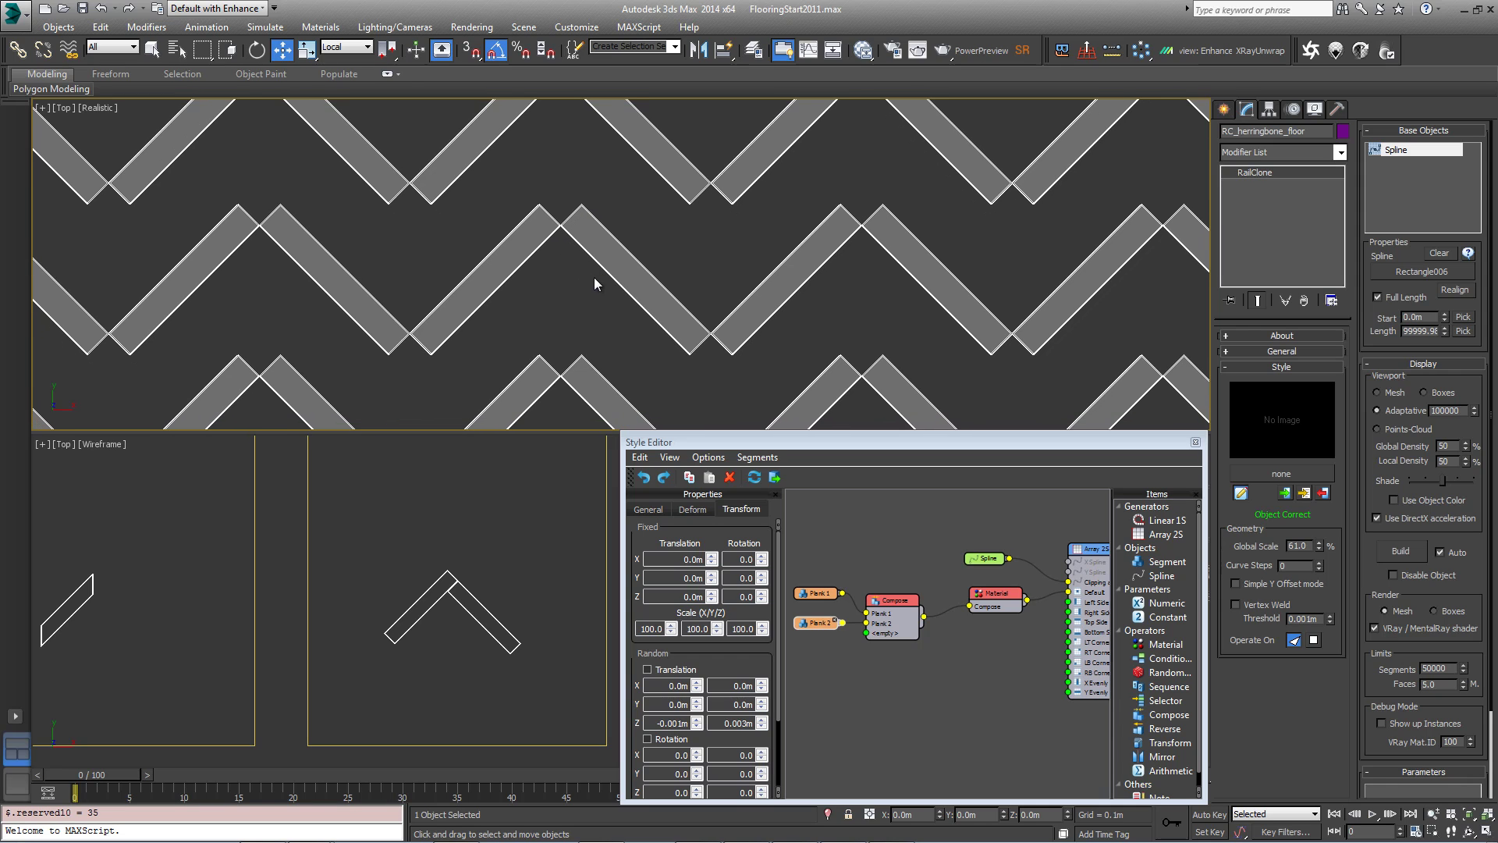
{"action": "left_click_drag", "start_coordinate": [824, 622], "coordinate": [822, 616]}
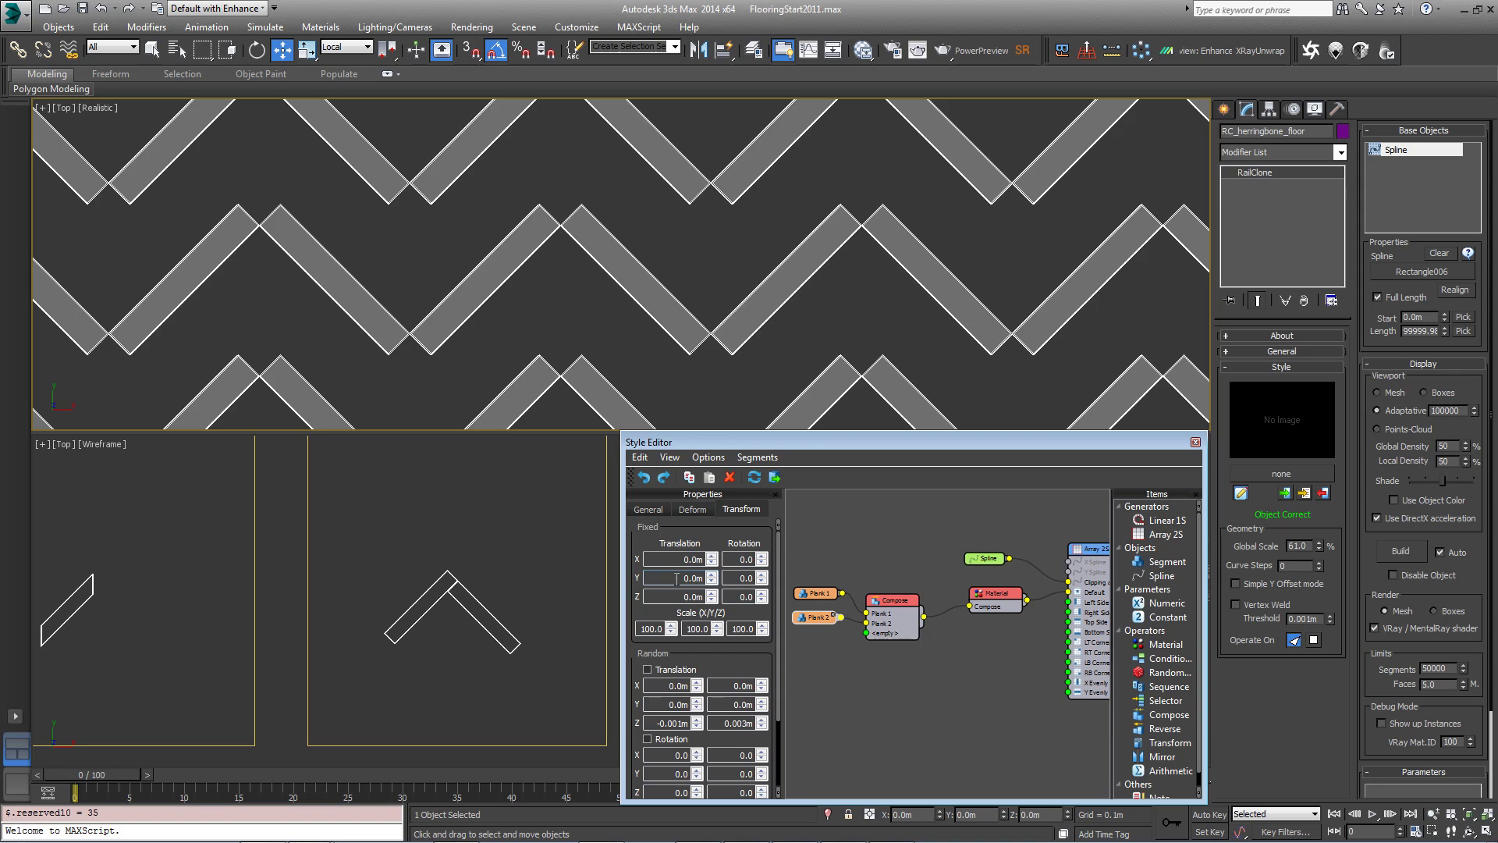
{"action": "type", "text": "-0.072"}
Set Plank 1's right padding to -0.068 m.
{"action": "middle_click_drag", "start_coordinate": [642, 237], "coordinate": [564, 106]}
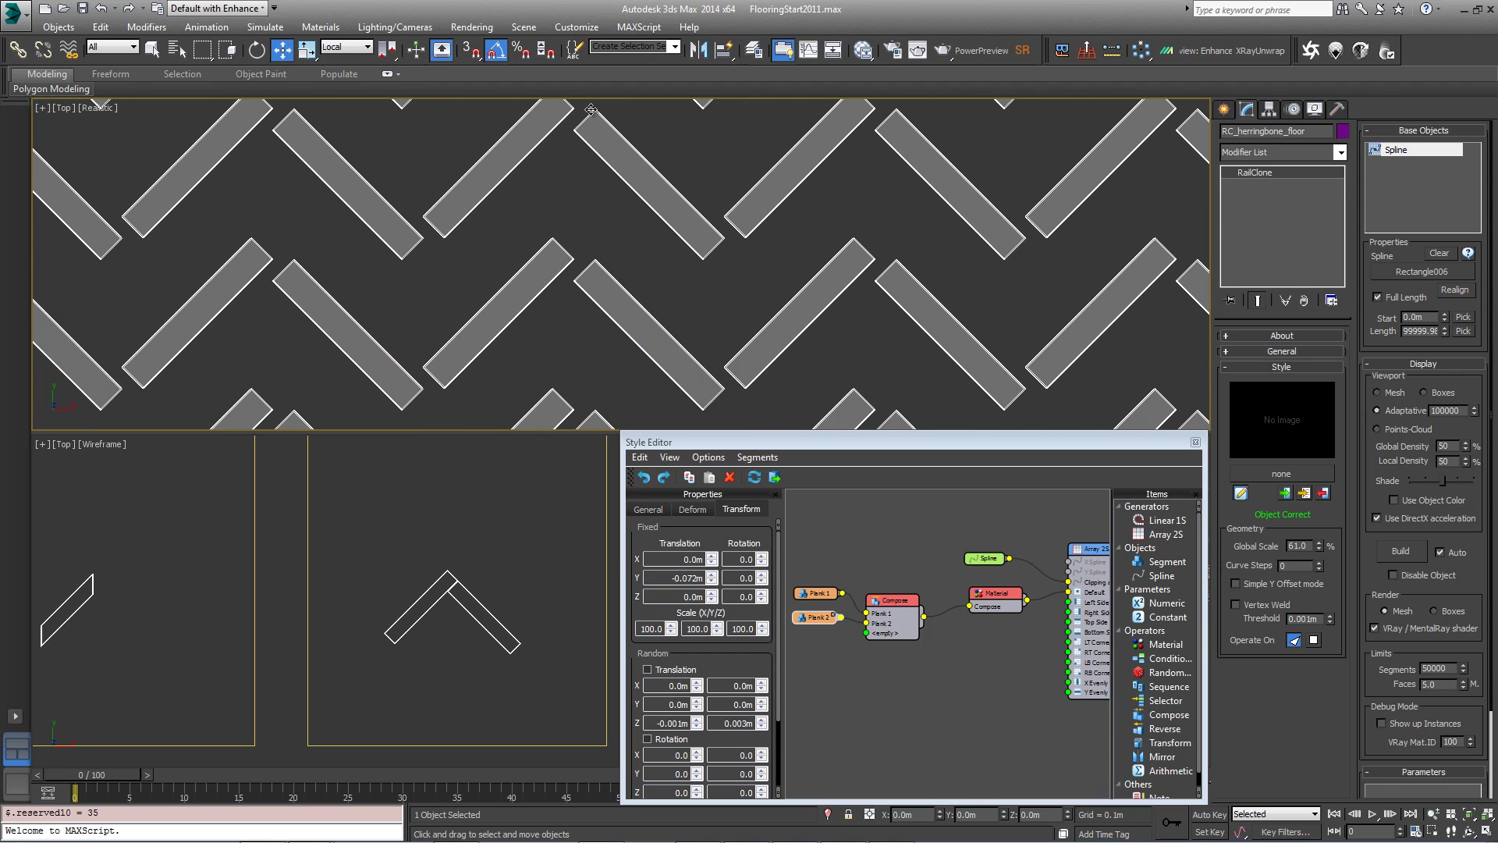
{"action": "middle_click_drag", "start_coordinate": [592, 171], "coordinate": [591, 158]}
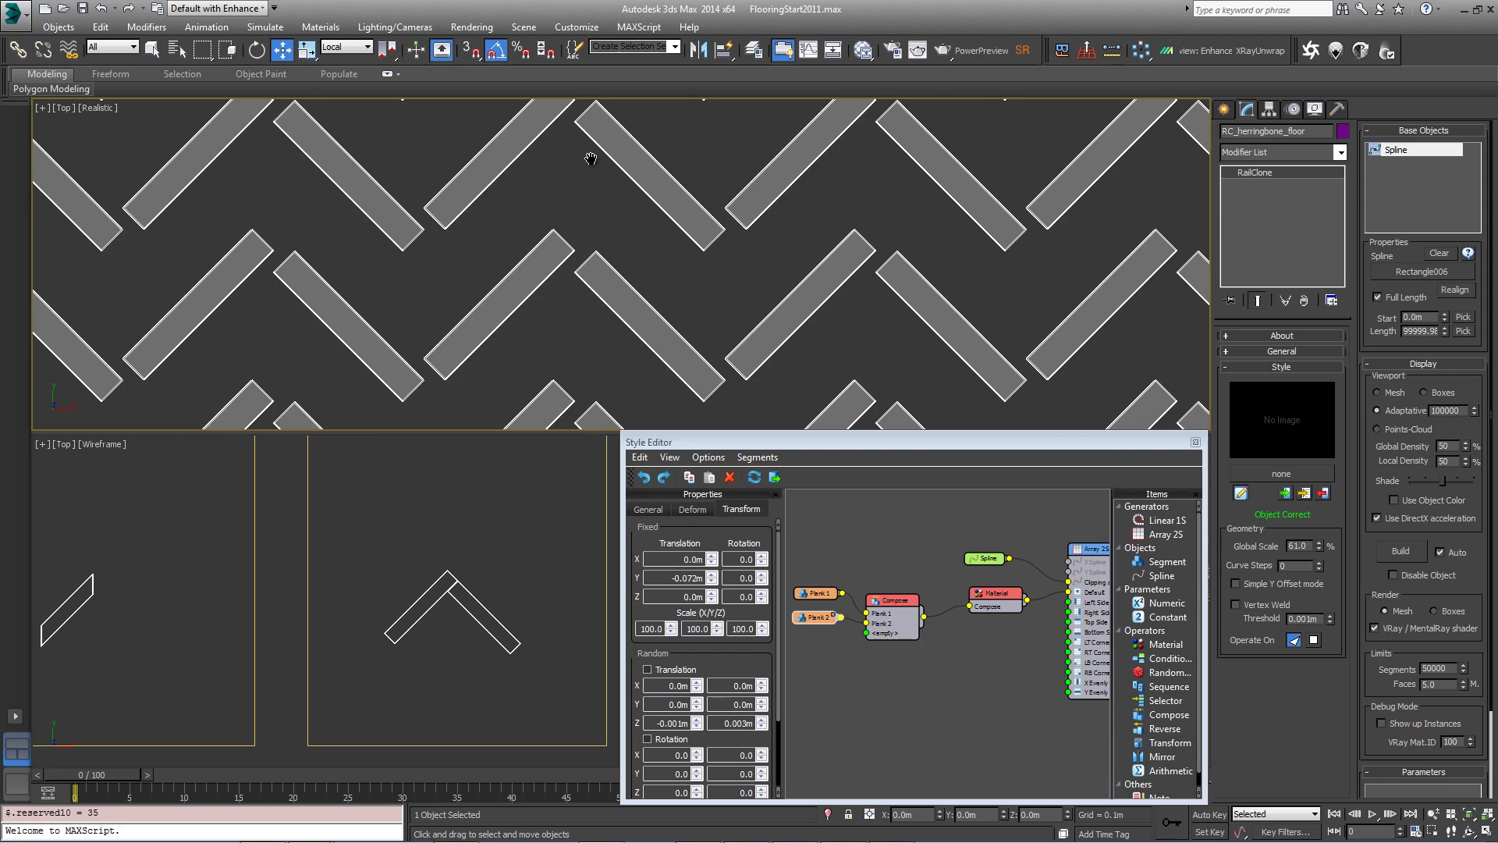
{"action": "scroll", "coordinate": [414, 264], "scroll_direction": "up", "scroll_amount": 2}
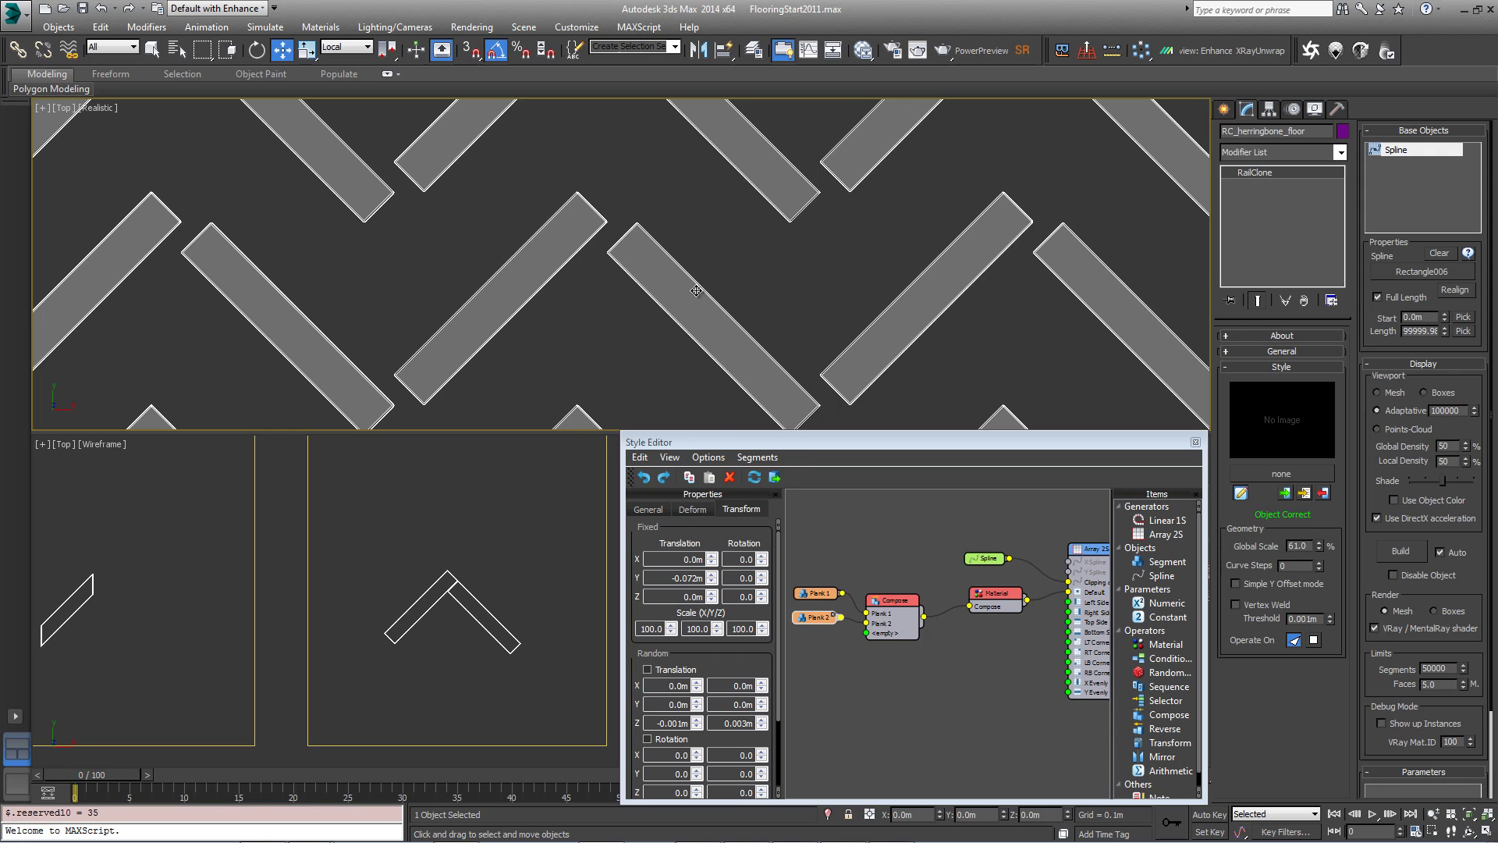
{"action": "left_click", "coordinate": [813, 590]}
{"action": "left_click", "coordinate": [807, 616]}
{"action": "left_click", "coordinate": [822, 591]}
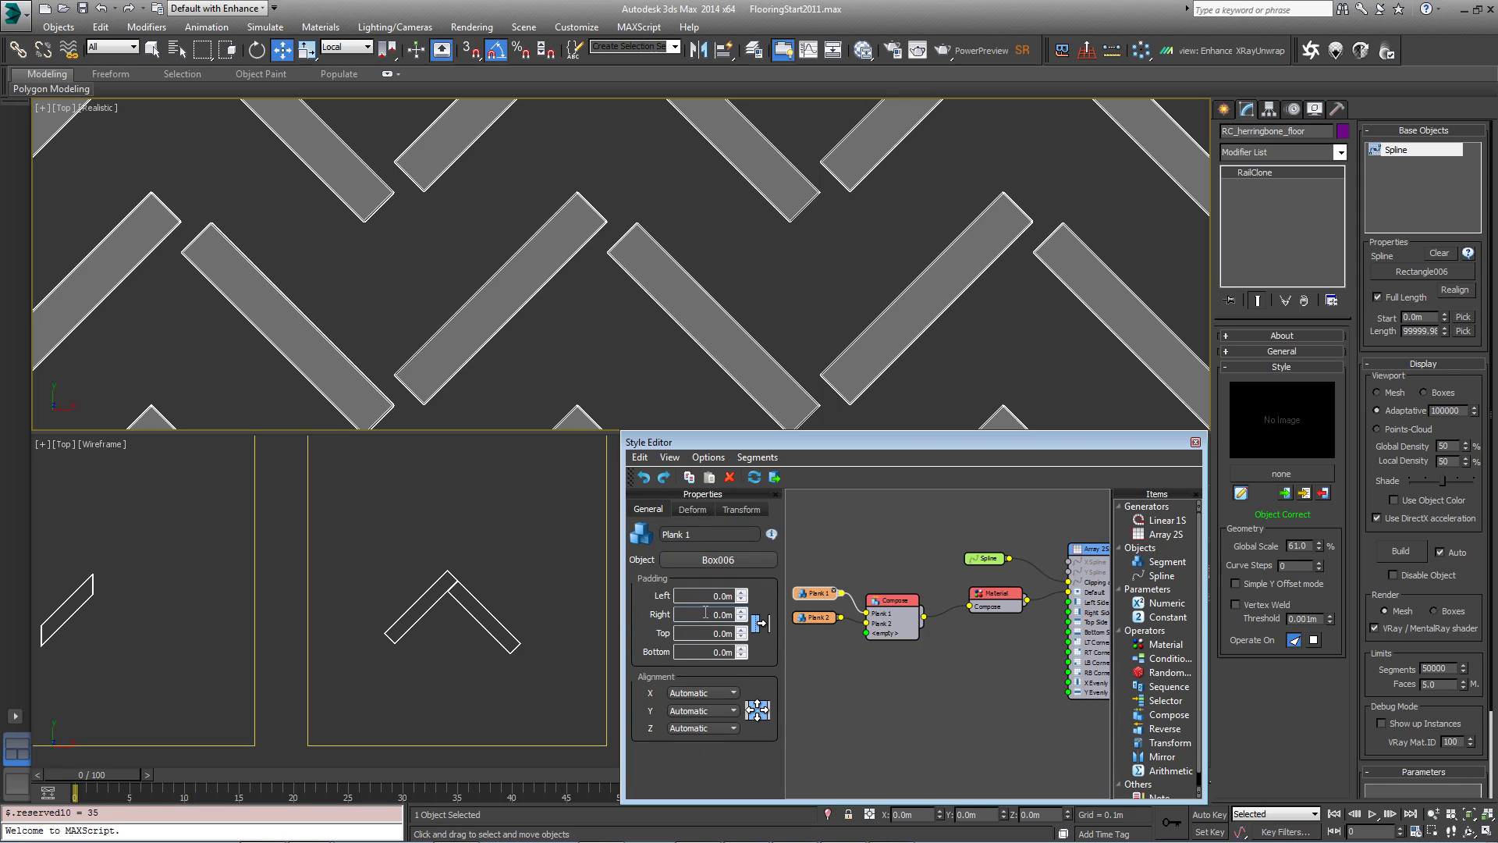
Set Plank 2's right padding to -0.068 m as well.
{"action": "left_click", "coordinate": [818, 617]}
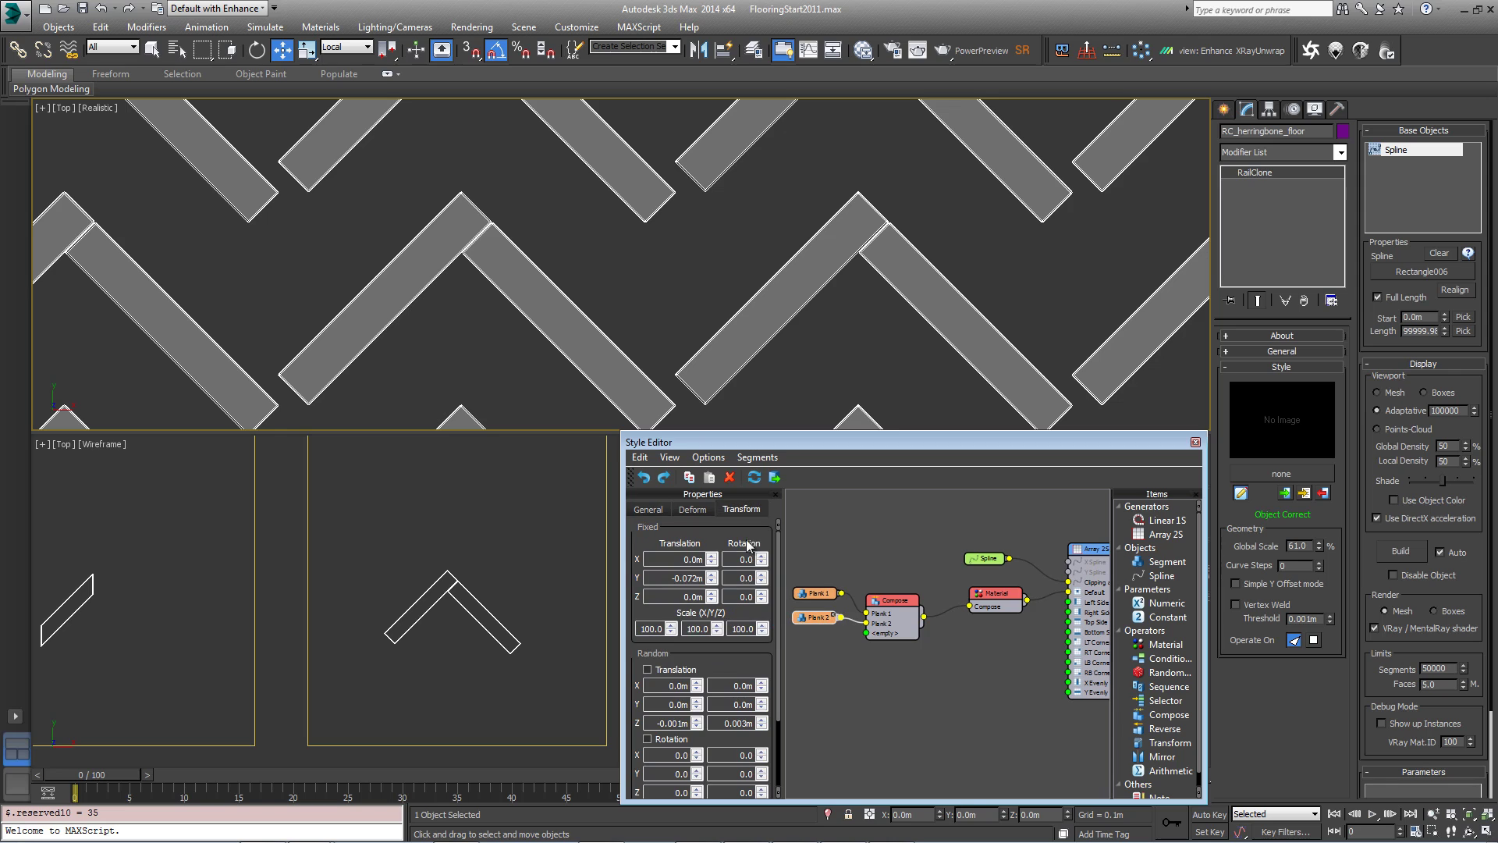
{"action": "left_click", "coordinate": [648, 508]}
{"action": "left_click", "coordinate": [698, 618]}
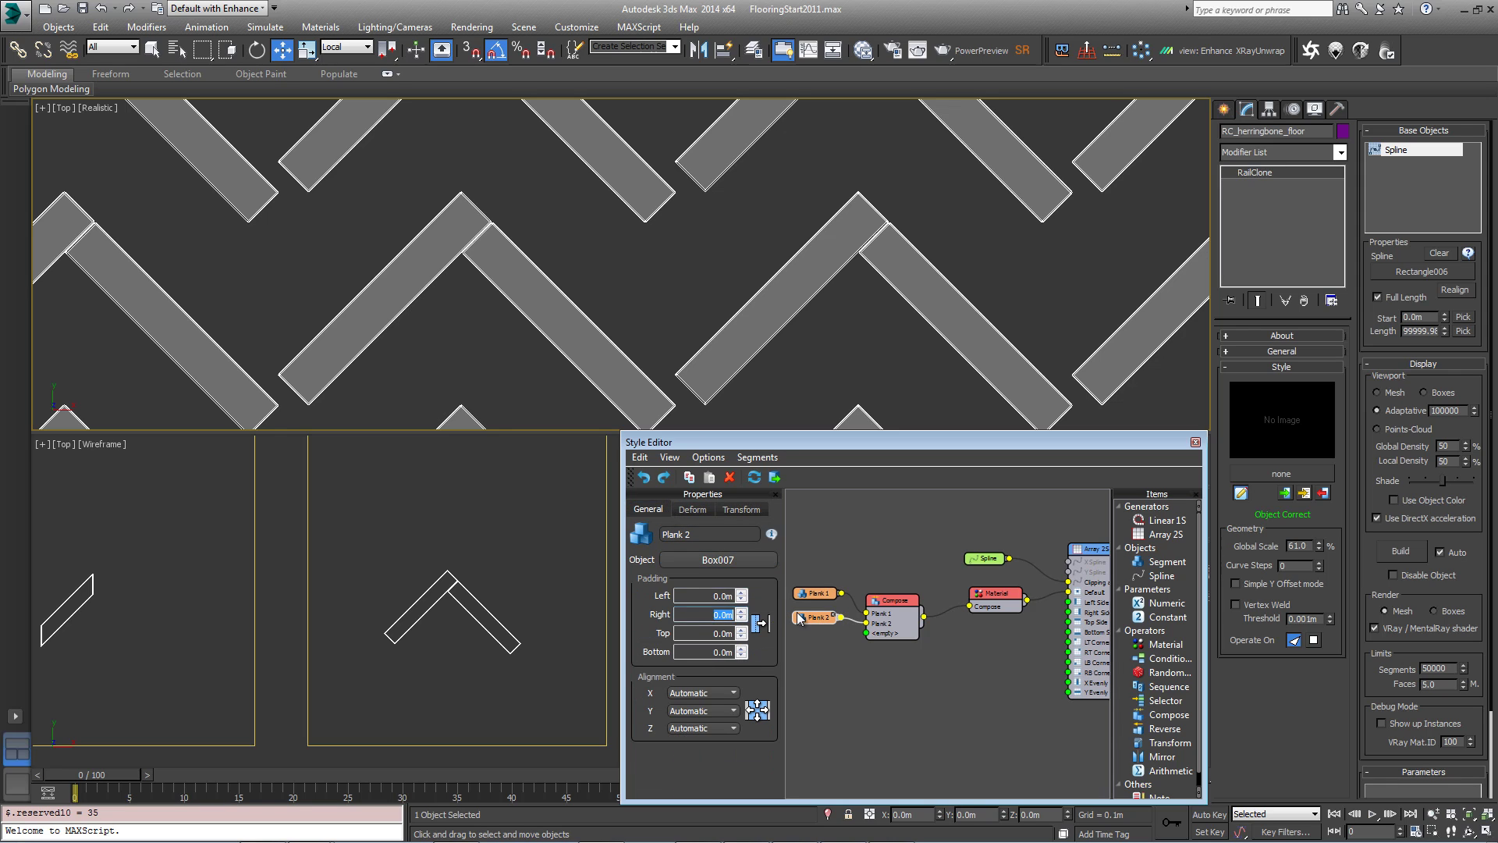
{"action": "type", "text": "0."}
{"action": "key", "text": "Return"}
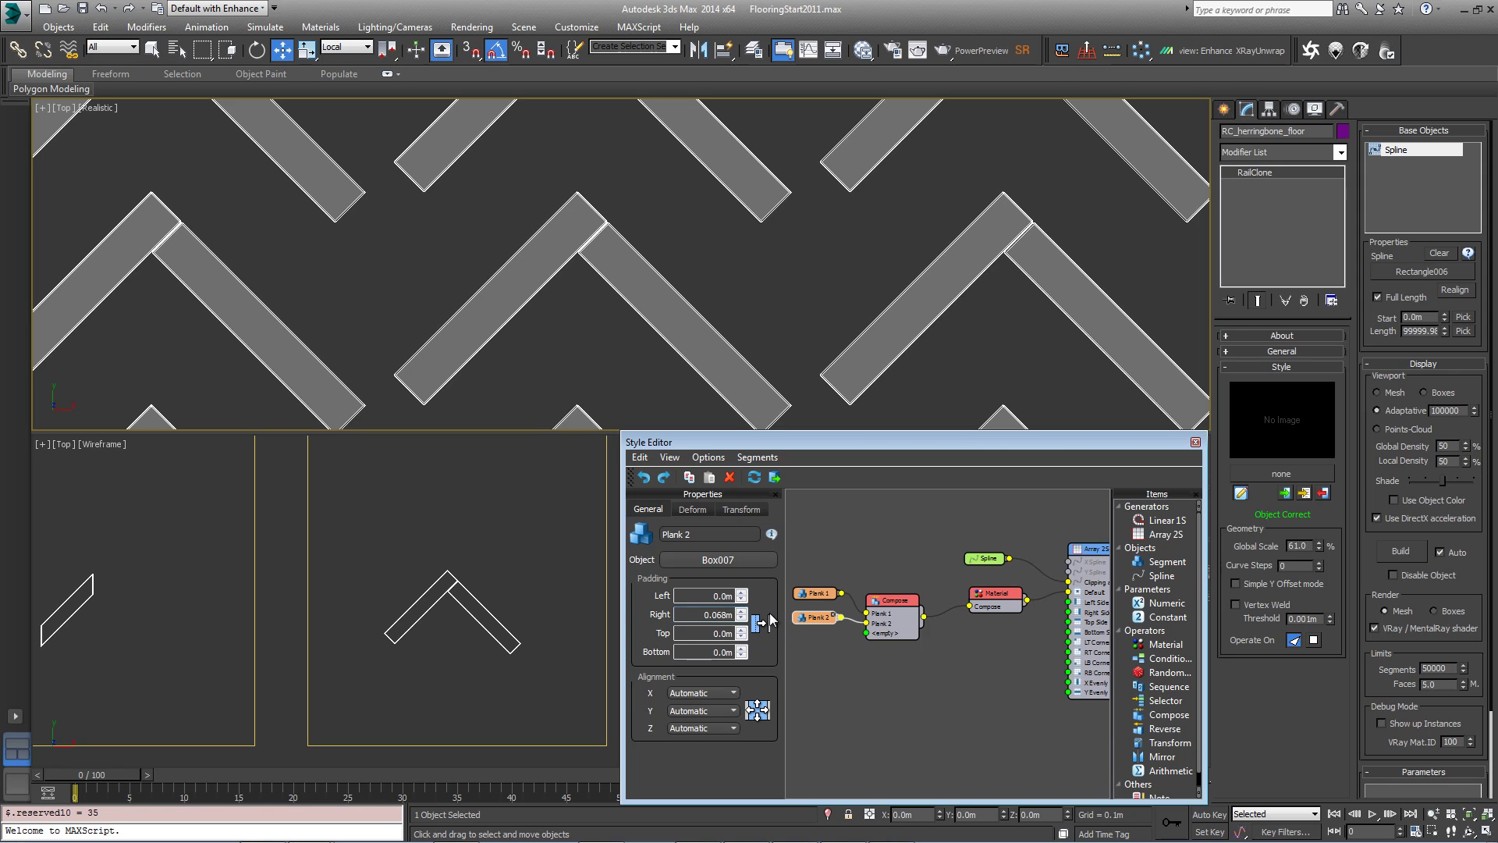
{"action": "type", "text": "-"}
{"action": "key", "text": "Return"}
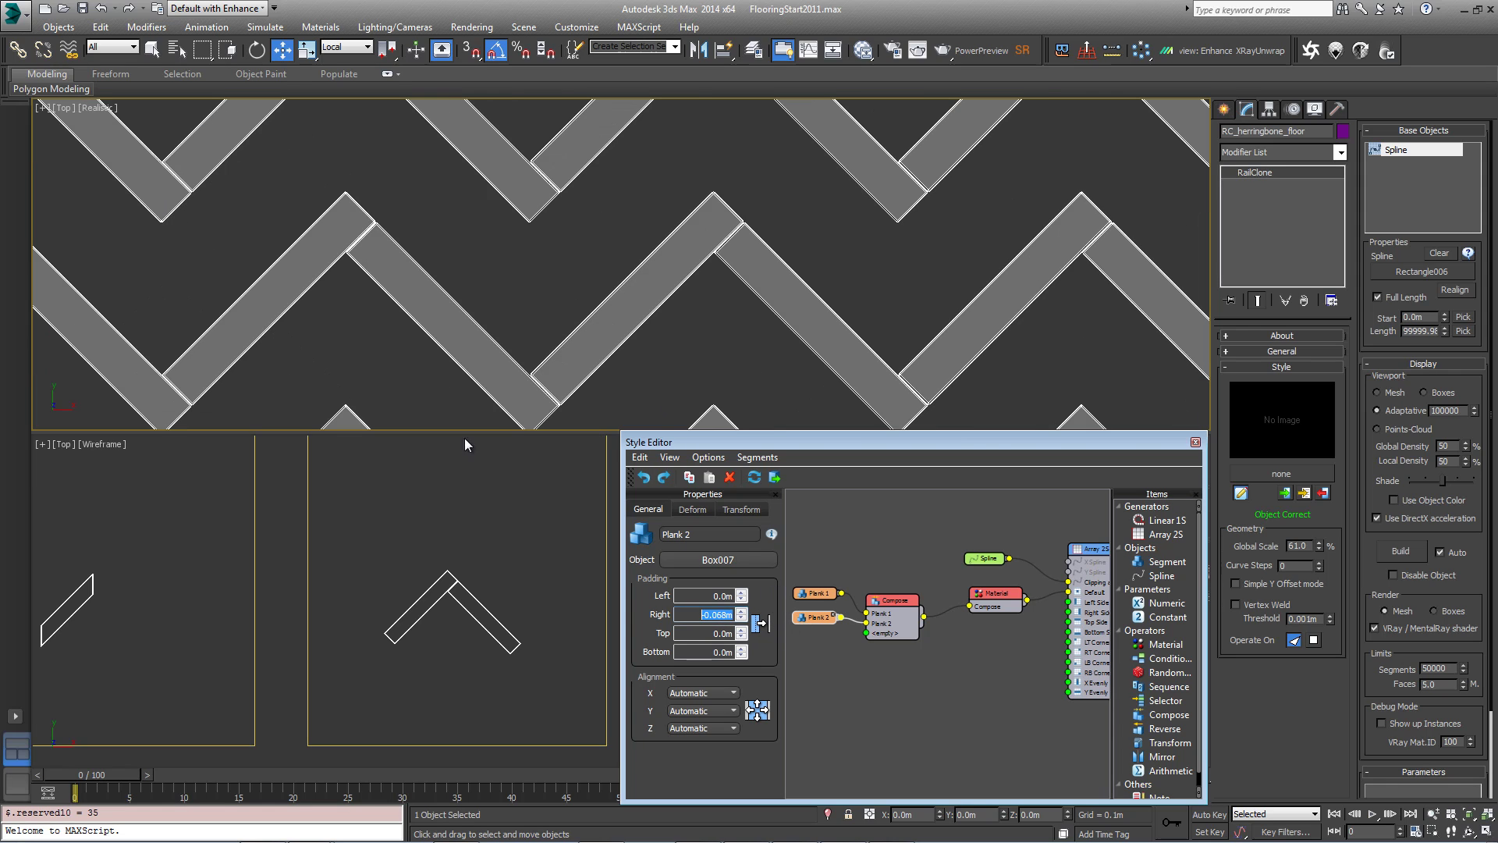
Set the top padding of both Plank 2 and Plank 1 to -0.355 m to close up the rows.
{"action": "middle_click_drag", "start_coordinate": [607, 369], "coordinate": [587, 298]}
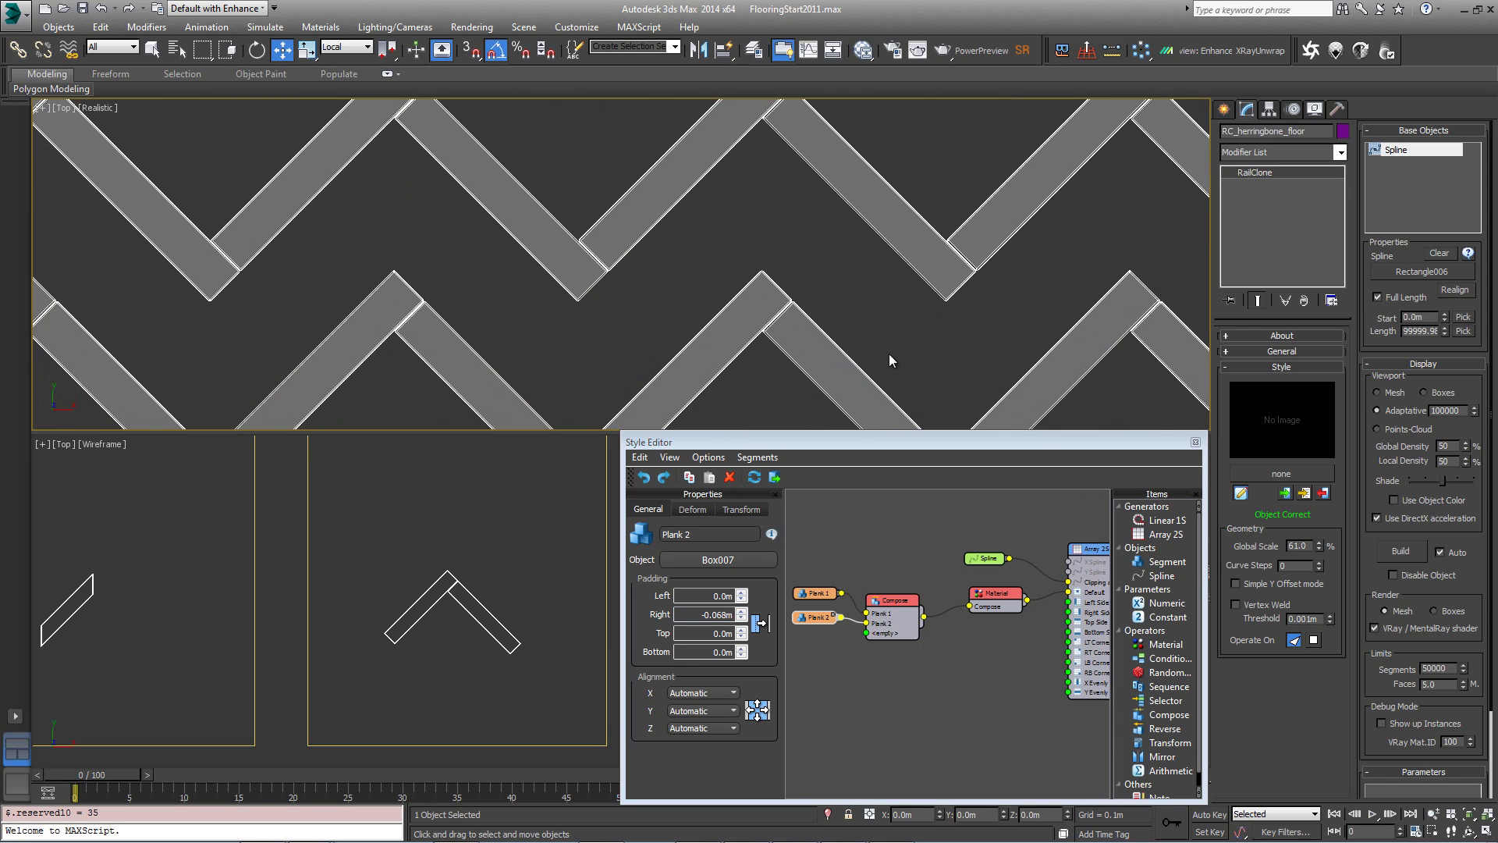
{"action": "double_click", "coordinate": [722, 632]}
{"action": "type", "text": "-0.355"}
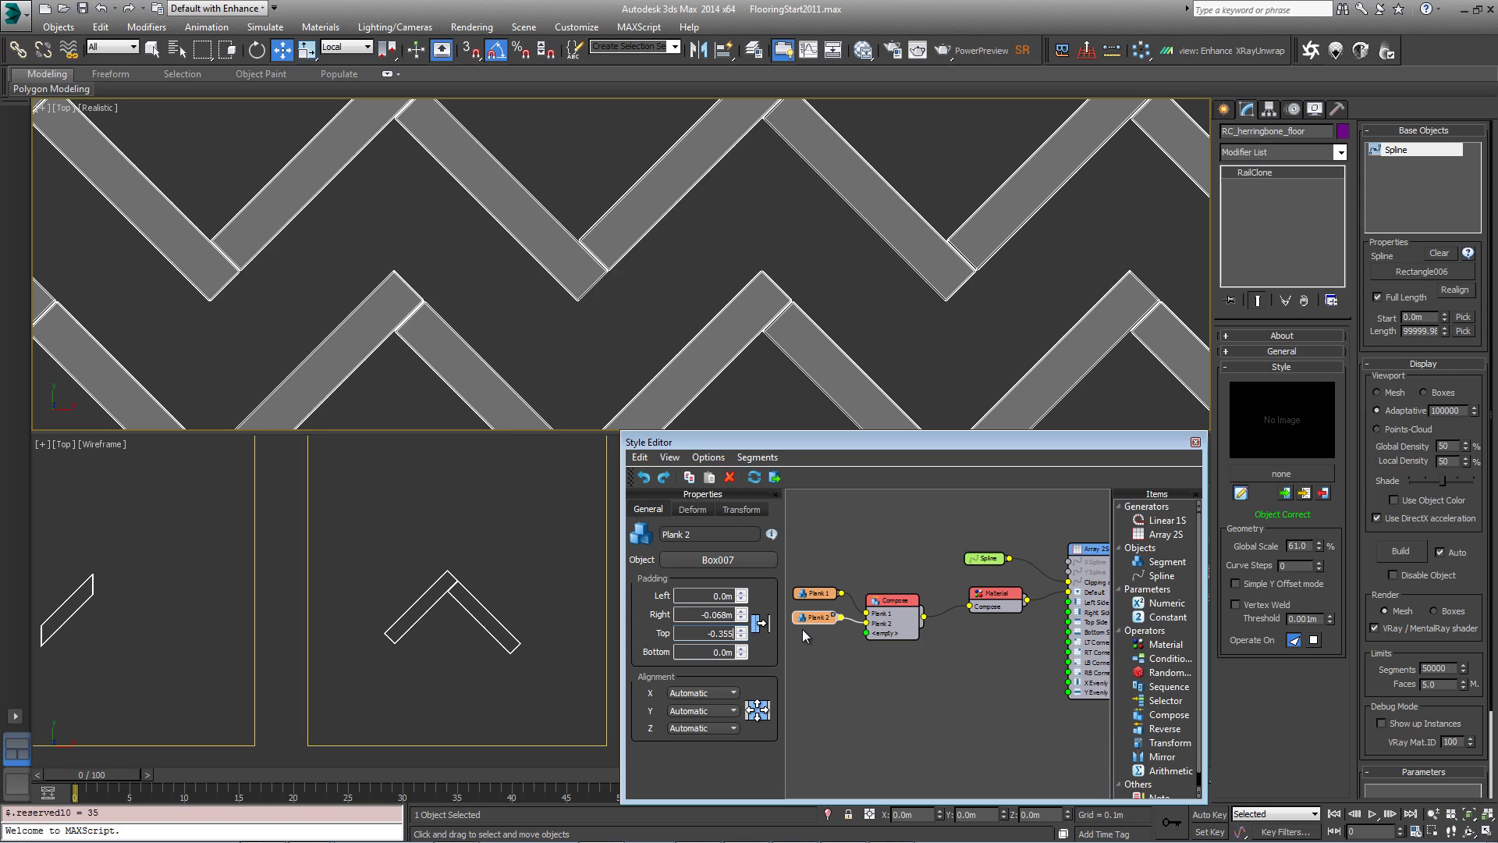
{"action": "key", "text": "Return"}
{"action": "left_click", "coordinate": [821, 593]}
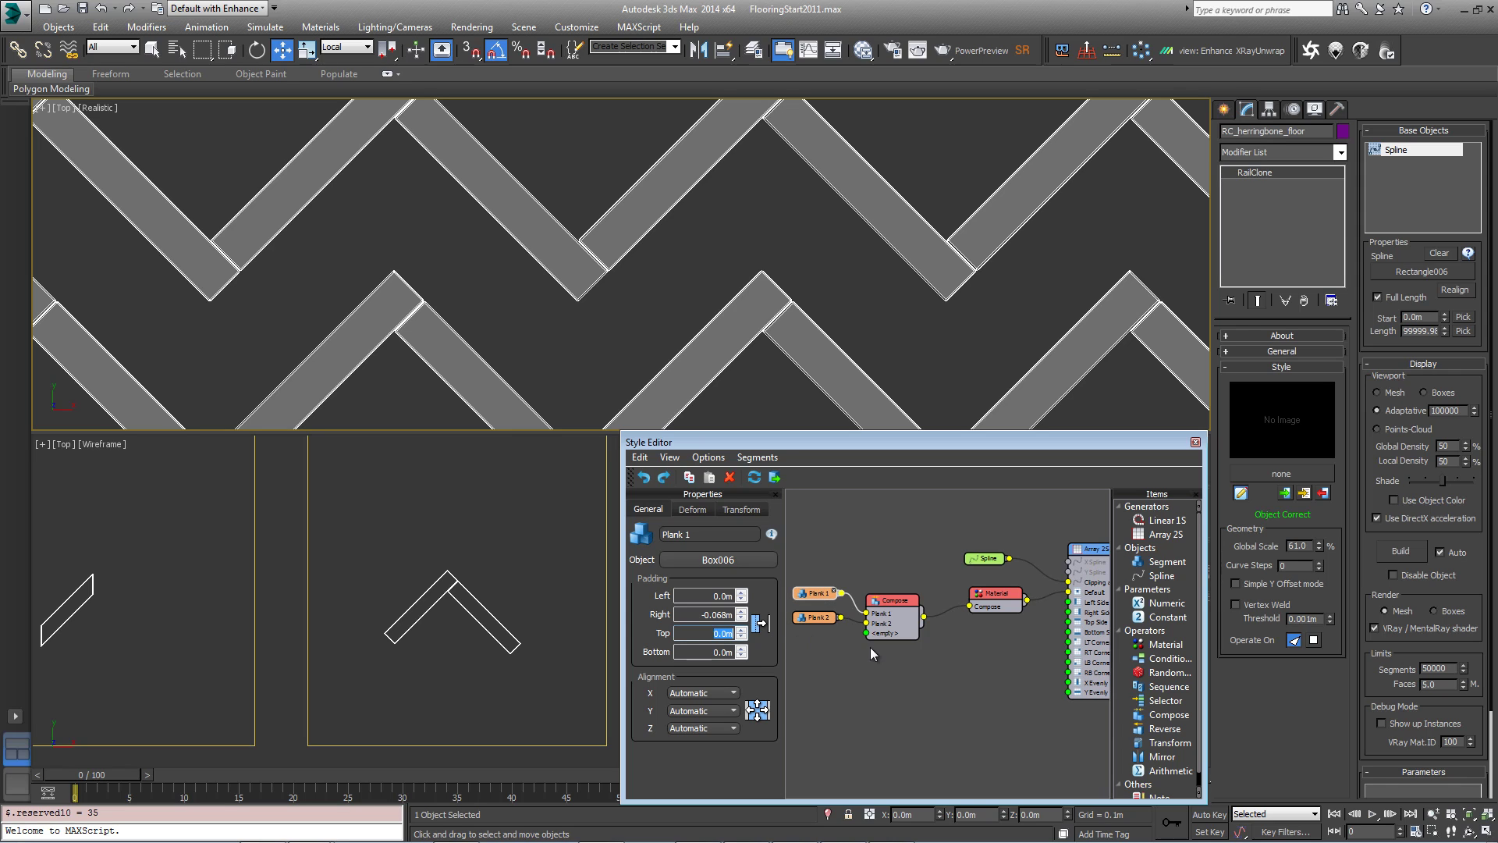
{"action": "type", "text": "-0.355"}
{"action": "key", "text": "Return"}
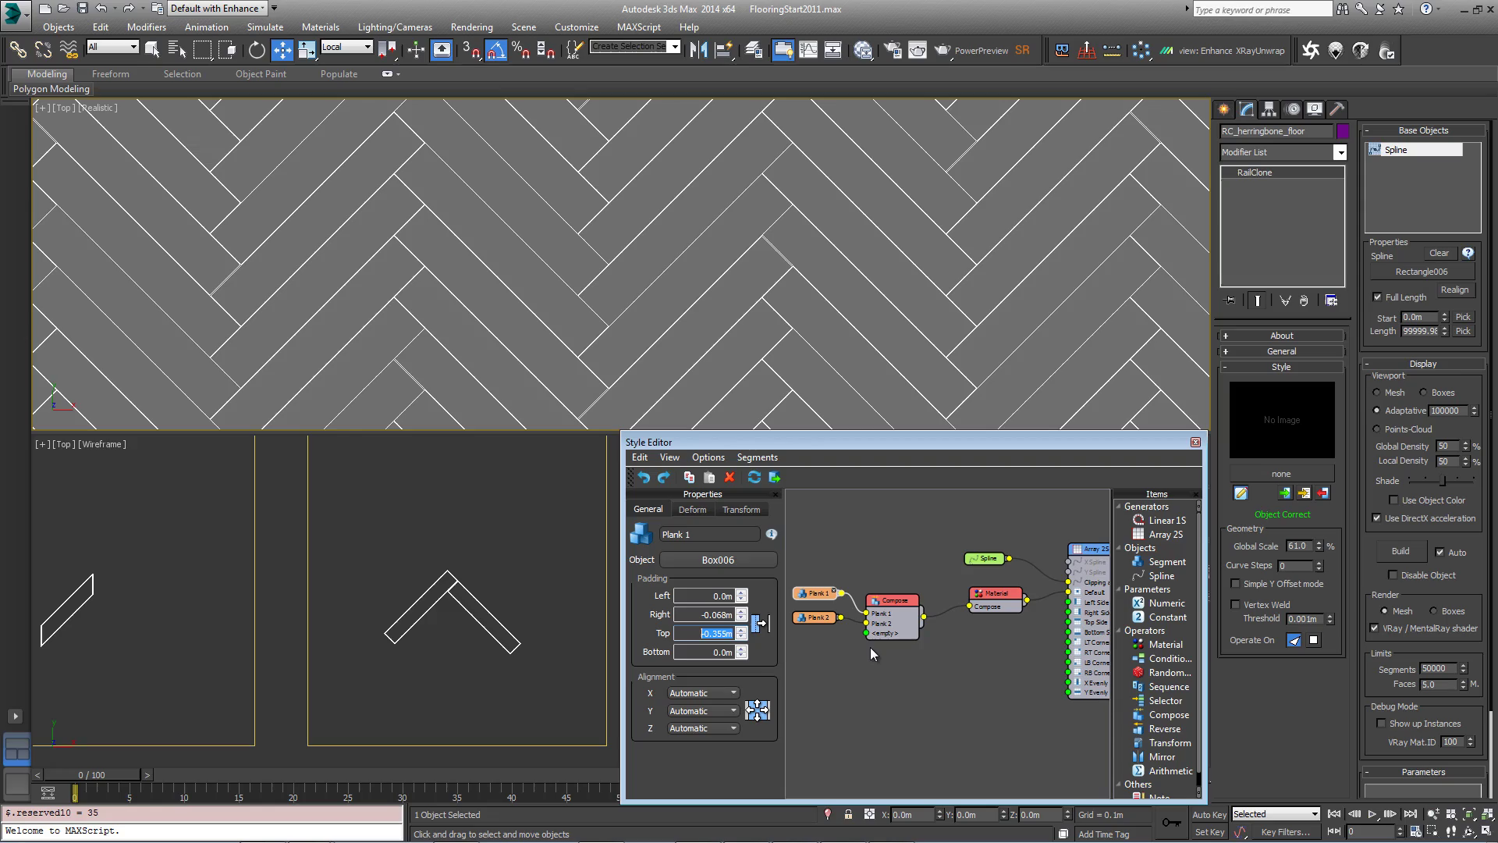
Switch the main viewport to perspective and enable random translation for both the Plank 1 and Plank 2 segments.
{"action": "scroll", "coordinate": [708, 249], "scroll_direction": "down", "scroll_amount": 3}
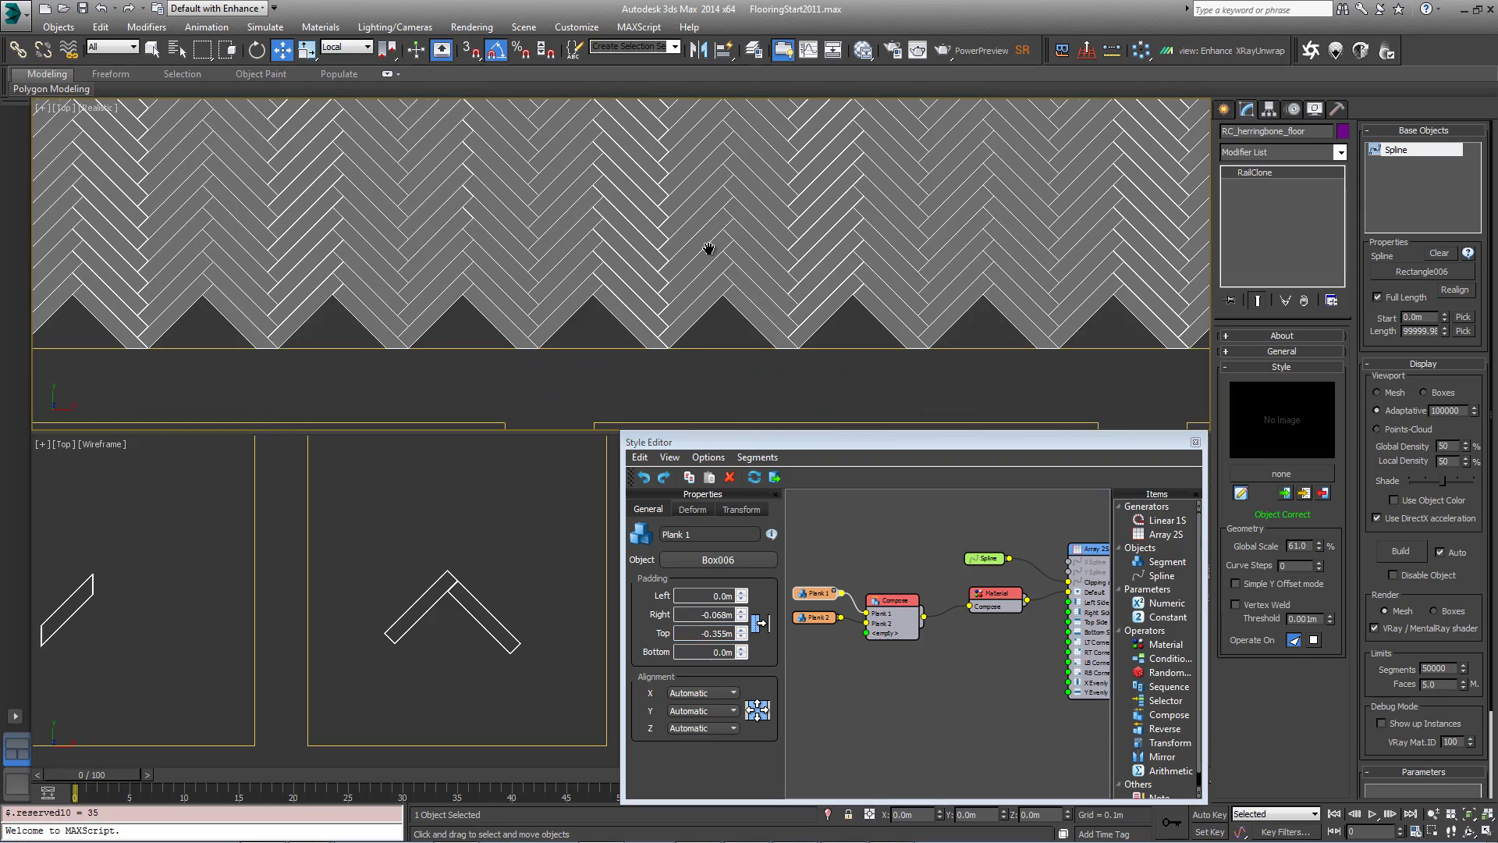
{"action": "mouse_move", "coordinate": [708, 248]}
{"action": "middle_mouse_down"}
{"action": "mouse_move", "coordinate": [745, 354]}
{"action": "mouse_move", "coordinate": [727, 260]}
{"action": "middle_mouse_up"}
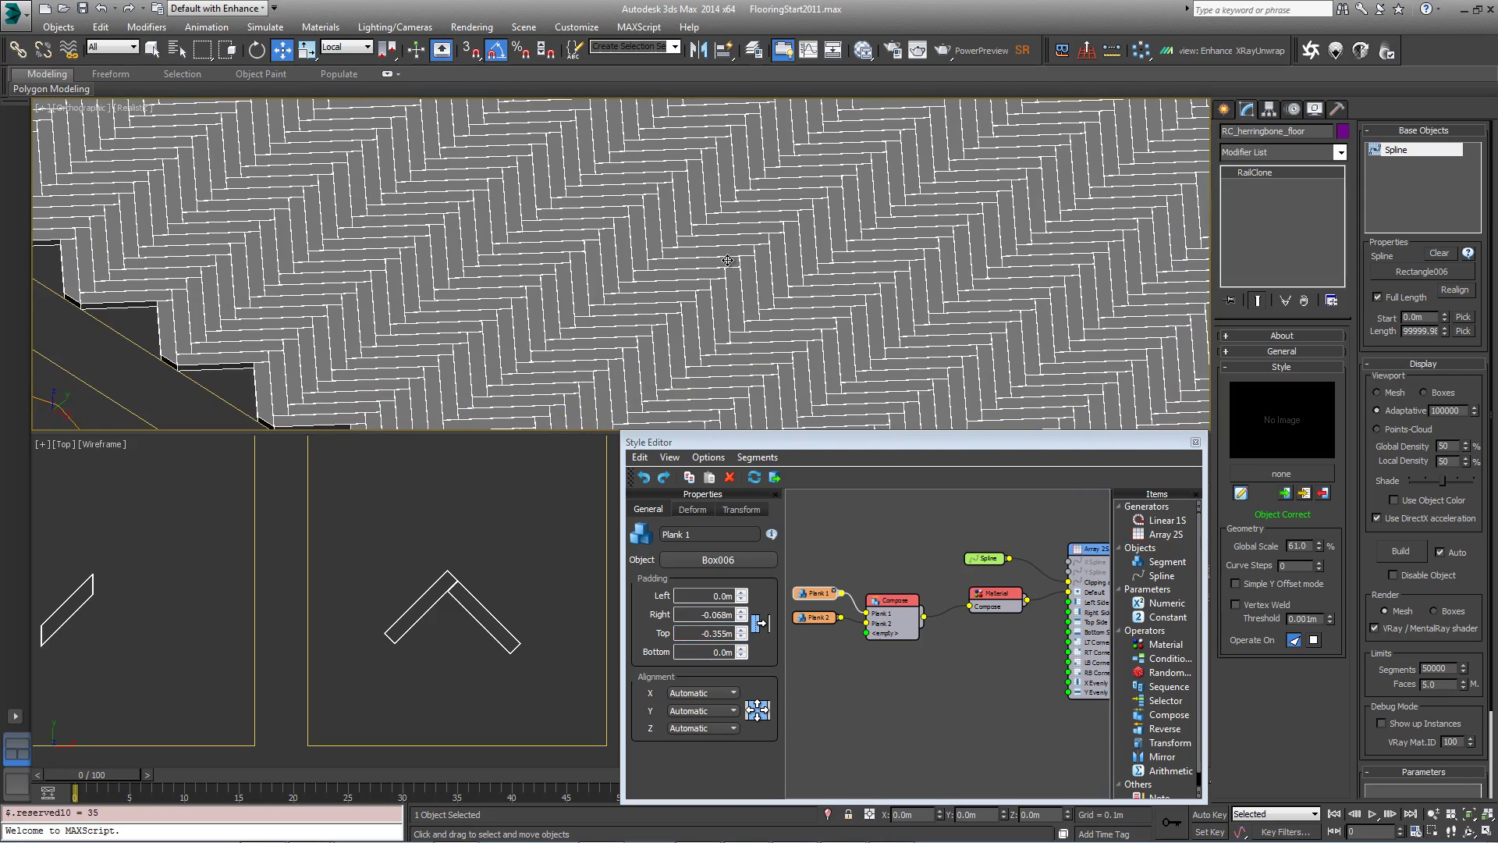
{"action": "key", "text": "p"}
{"action": "key", "text": "z"}
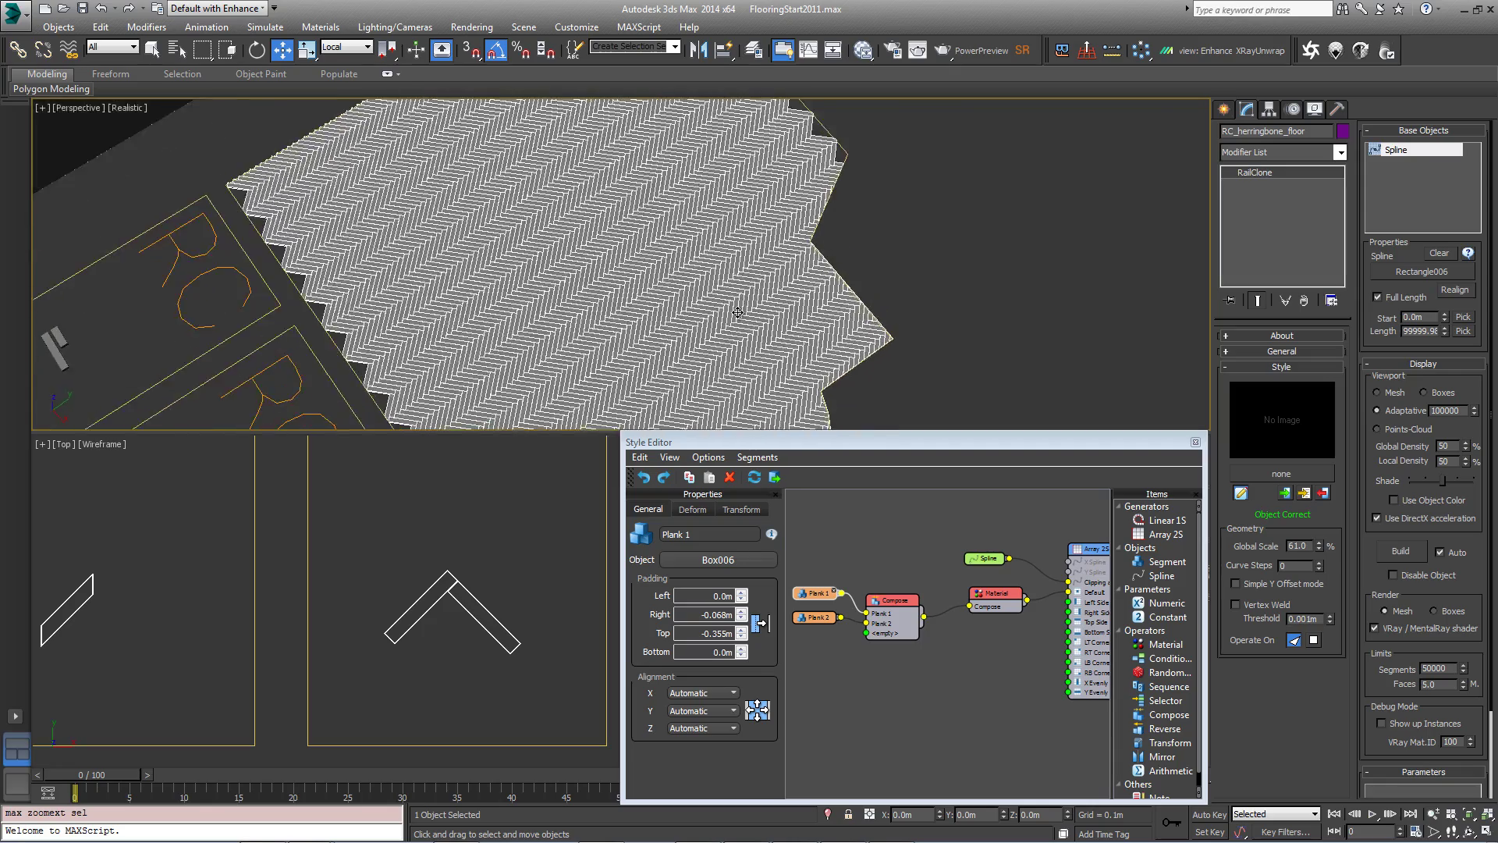
{"action": "scroll", "coordinate": [701, 333], "scroll_direction": "up", "scroll_amount": 10}
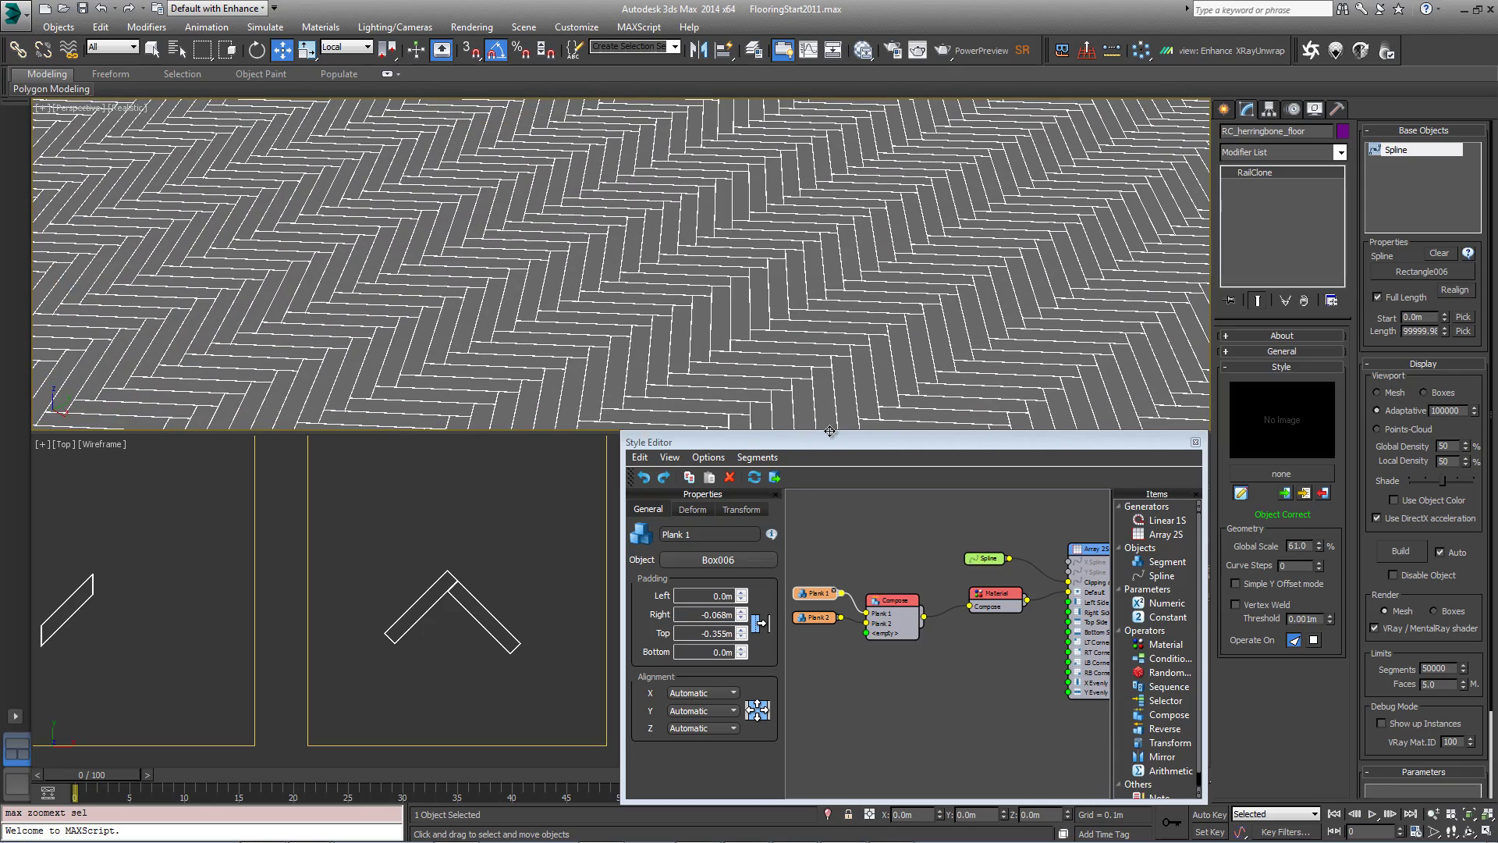
{"action": "left_click", "coordinate": [752, 510]}
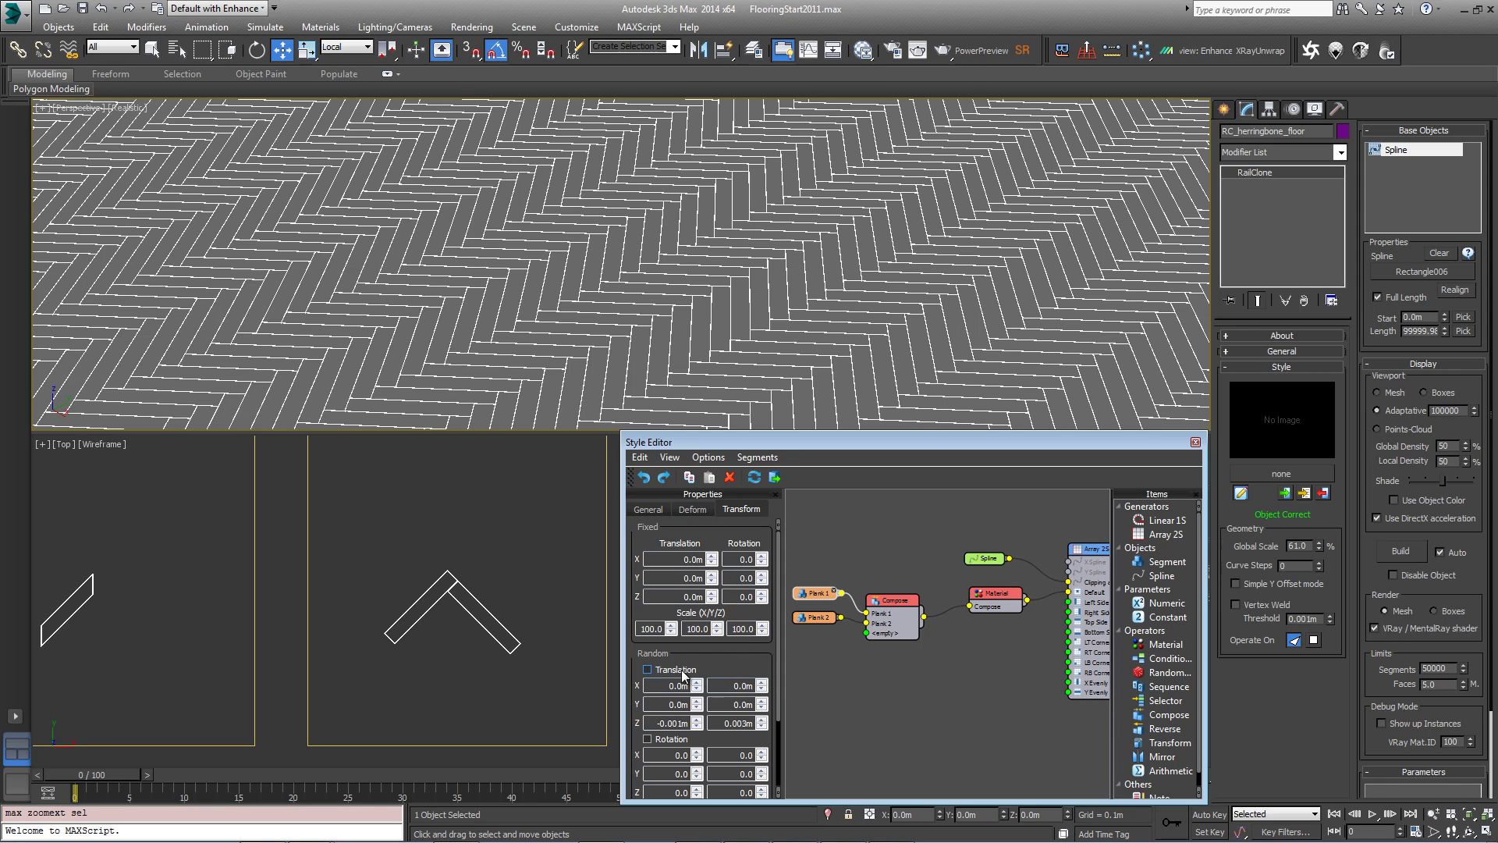
{"action": "left_click", "coordinate": [671, 670]}
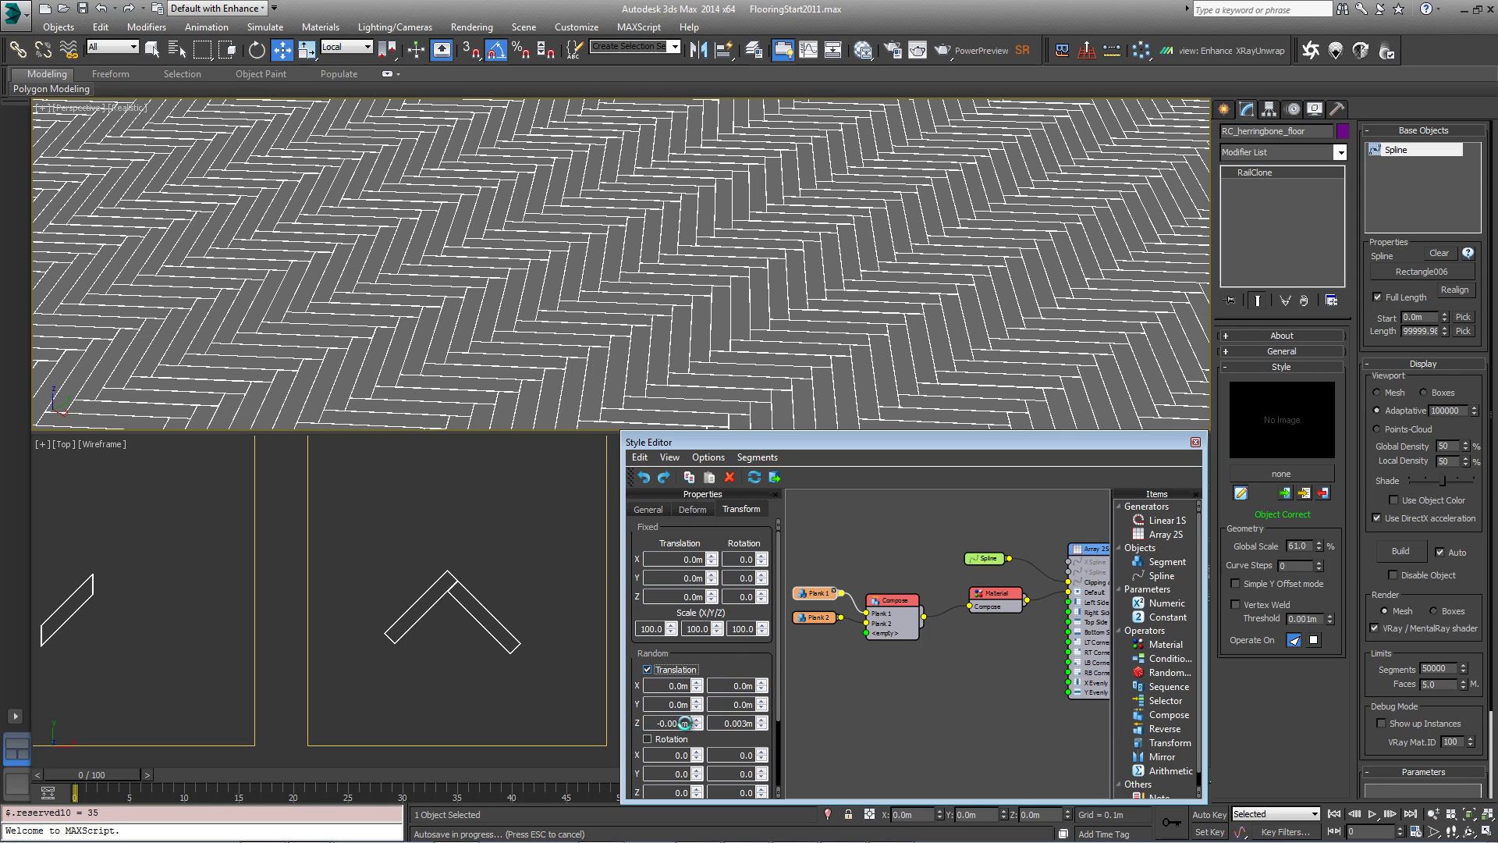
{"action": "left_click", "coordinate": [824, 621]}
{"action": "left_click", "coordinate": [742, 509]}
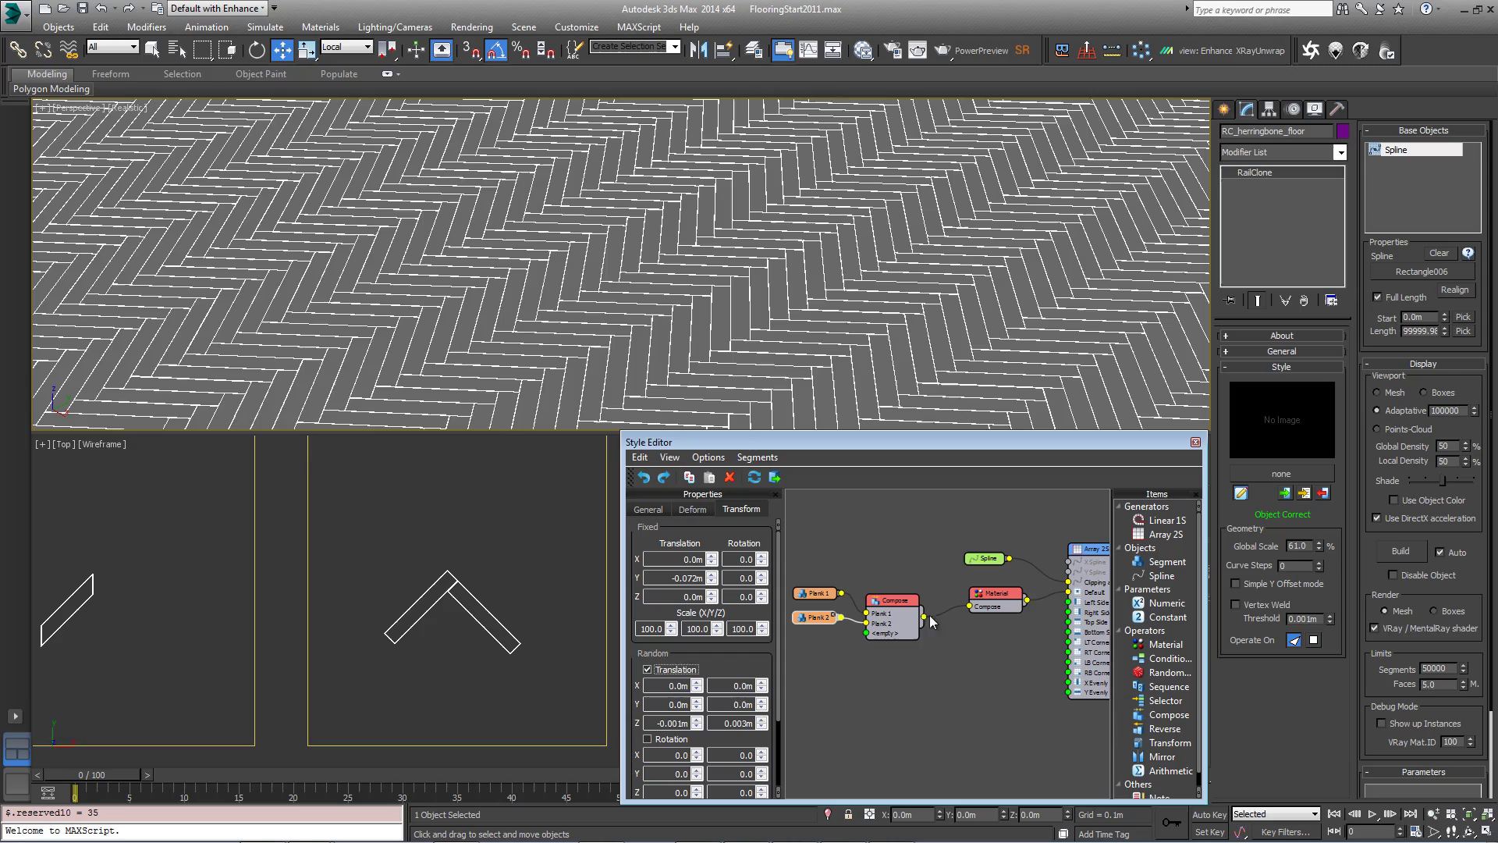
Examine the herringbone floor's surface and its borders against the clipping spline for gaps.
{"action": "scroll", "coordinate": [769, 324], "scroll_direction": "down", "scroll_amount": 6}
{"action": "mouse_move", "coordinate": [787, 314]}
{"action": "middle_mouse_down", "text": "alt"}
{"action": "mouse_move", "coordinate": [858, 339]}
{"action": "mouse_move", "coordinate": [802, 292]}
{"action": "middle_mouse_up", "text": "alt"}
{"action": "scroll", "coordinate": [726, 344], "scroll_direction": "up", "scroll_amount": 5}
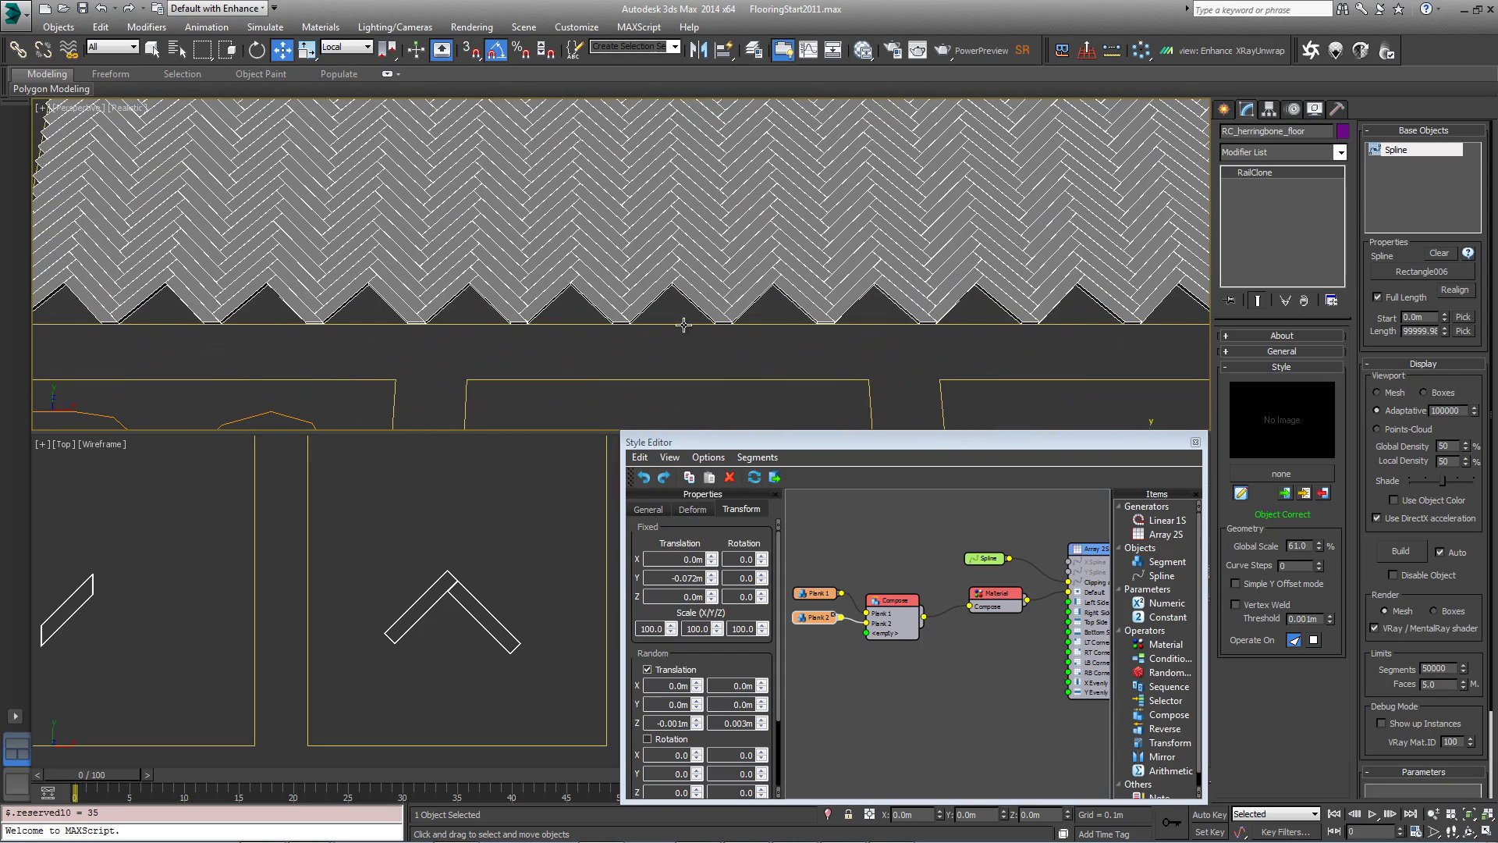
{"action": "middle_click_drag", "start_coordinate": [795, 240], "coordinate": [803, 367]}
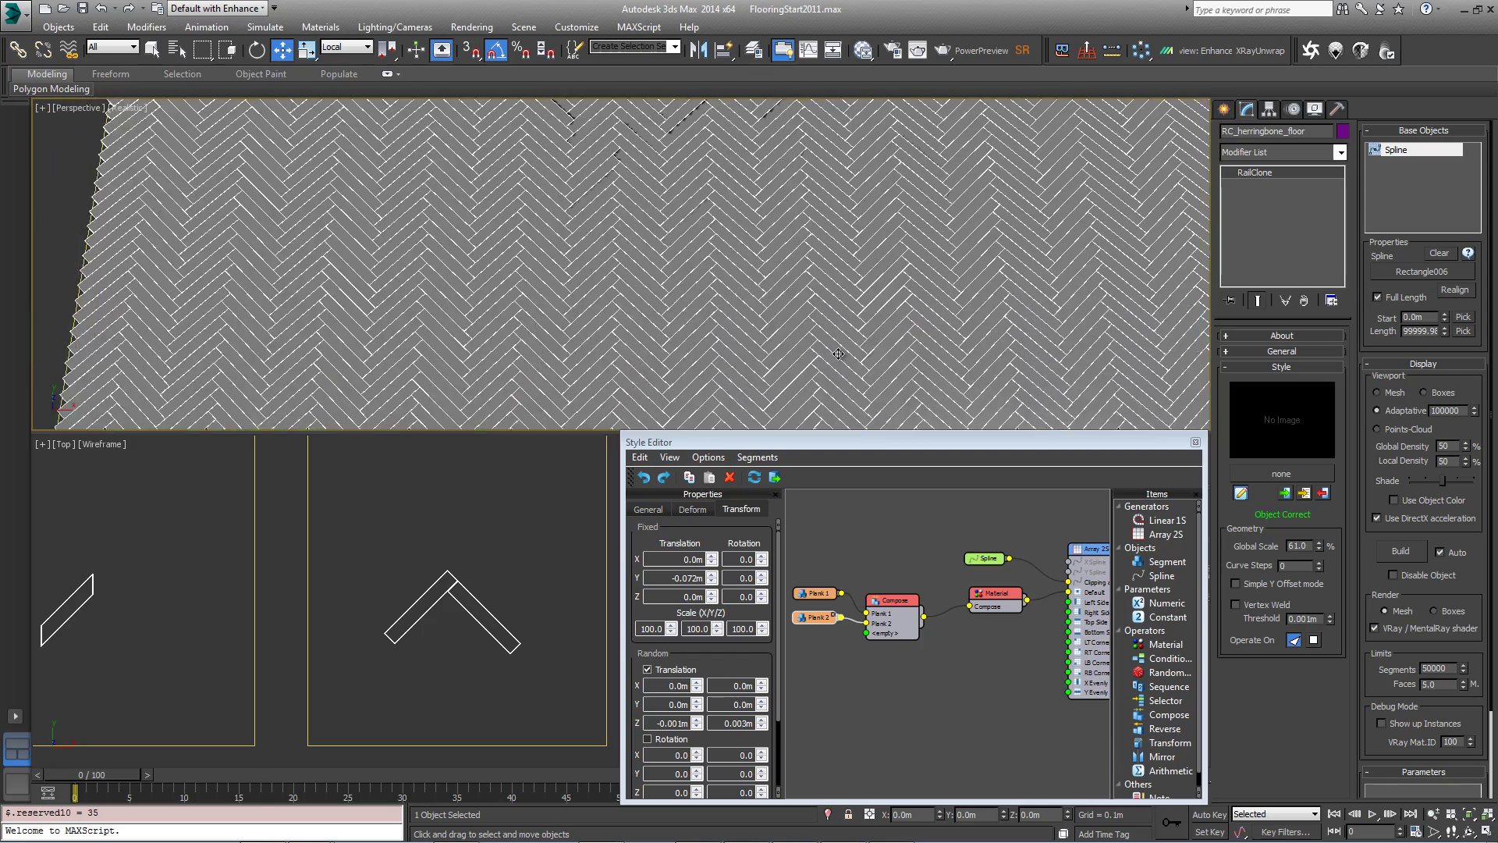
{"action": "scroll", "coordinate": [809, 281], "scroll_direction": "down", "scroll_amount": 5}
{"action": "middle_click_drag", "start_coordinate": [809, 280], "coordinate": [784, 372]}
{"action": "scroll", "coordinate": [769, 198], "scroll_direction": "up", "scroll_amount": 5}
{"action": "middle_click_drag", "start_coordinate": [759, 218], "coordinate": [785, 351]}
{"action": "scroll", "coordinate": [769, 247], "scroll_direction": "down", "scroll_amount": 5}
{"action": "scroll", "coordinate": [786, 351], "scroll_direction": "down", "scroll_amount": 1}
{"action": "middle_click_drag", "start_coordinate": [890, 413], "coordinate": [858, 307]}
{"action": "scroll", "coordinate": [802, 326], "scroll_direction": "up", "scroll_amount": 3}
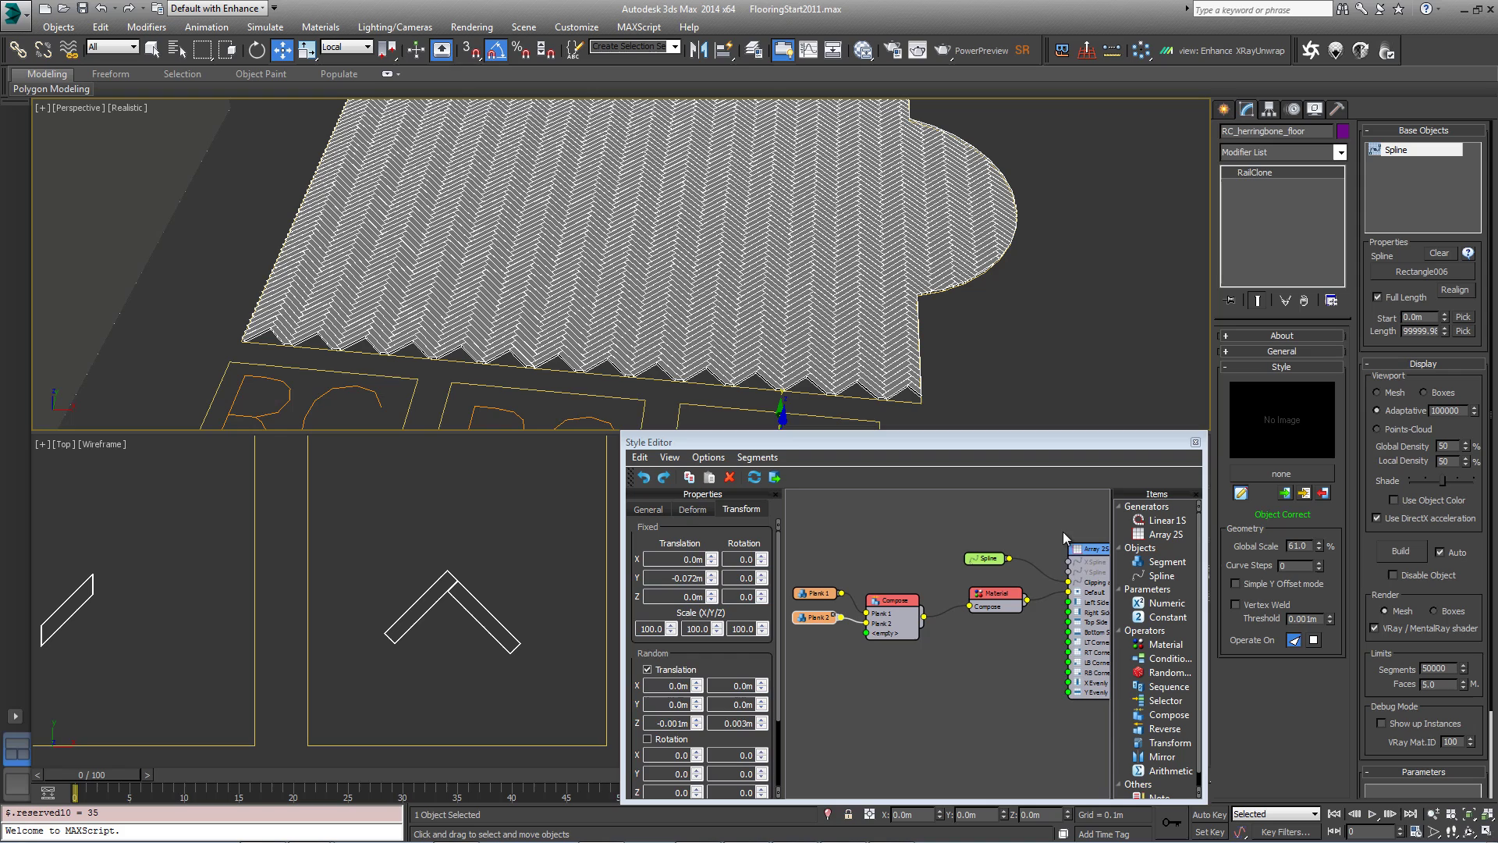
Set the Array 2S generator's clipping area Expand value to 5.9% and close the Style Editor.
{"action": "left_click", "coordinate": [1088, 548]}
{"action": "scroll", "coordinate": [778, 629], "scroll_direction": "down", "scroll_amount": 2}
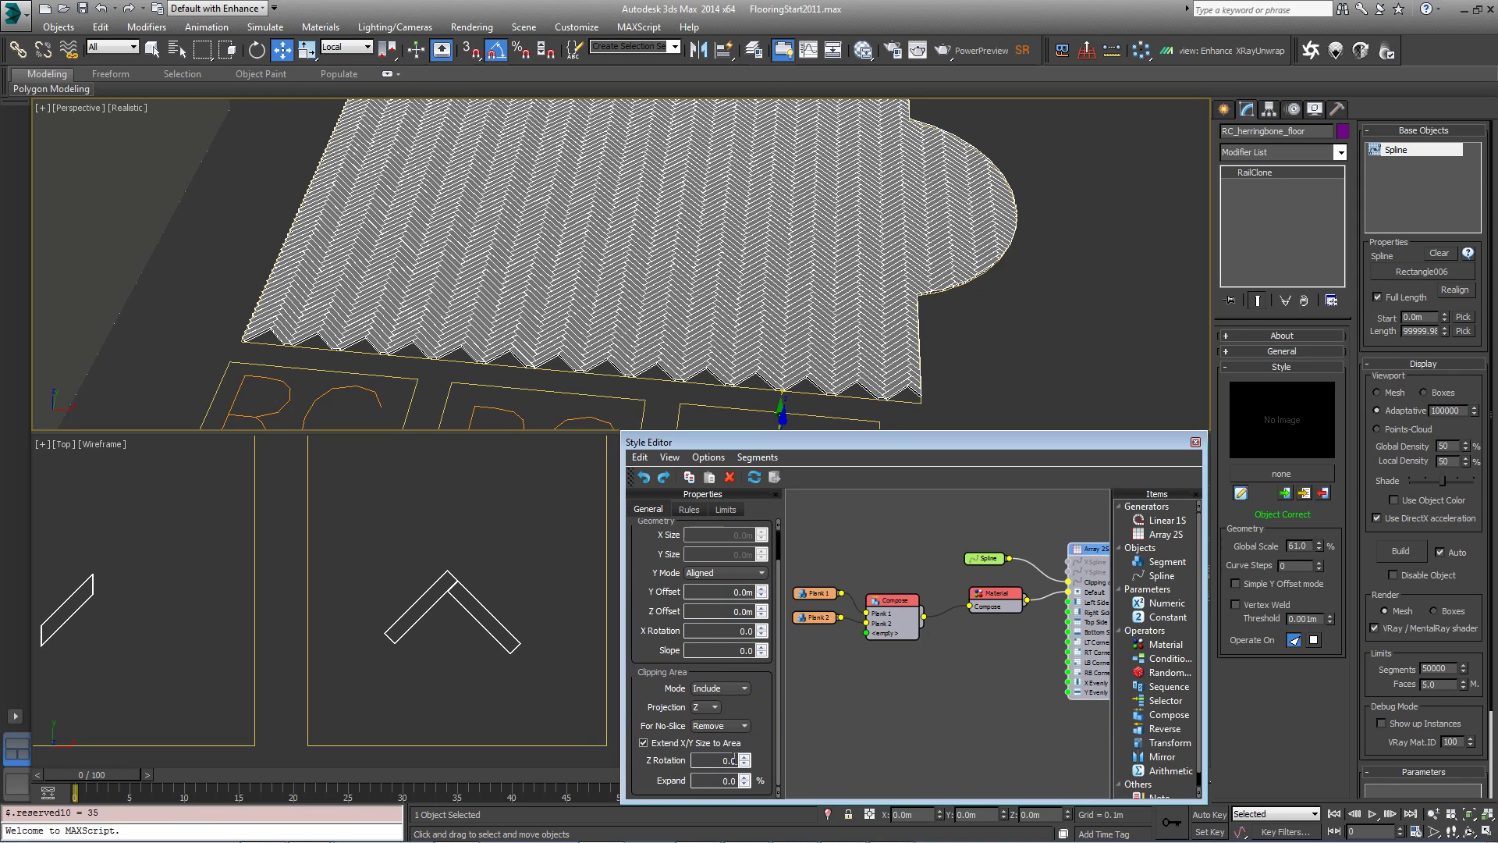
{"action": "left_click_drag", "start_coordinate": [741, 782], "coordinate": [704, 325]}
{"action": "middle_click_drag", "start_coordinate": [677, 306], "coordinate": [734, 304]}
{"action": "scroll", "coordinate": [734, 305], "scroll_direction": "down", "scroll_amount": 3}
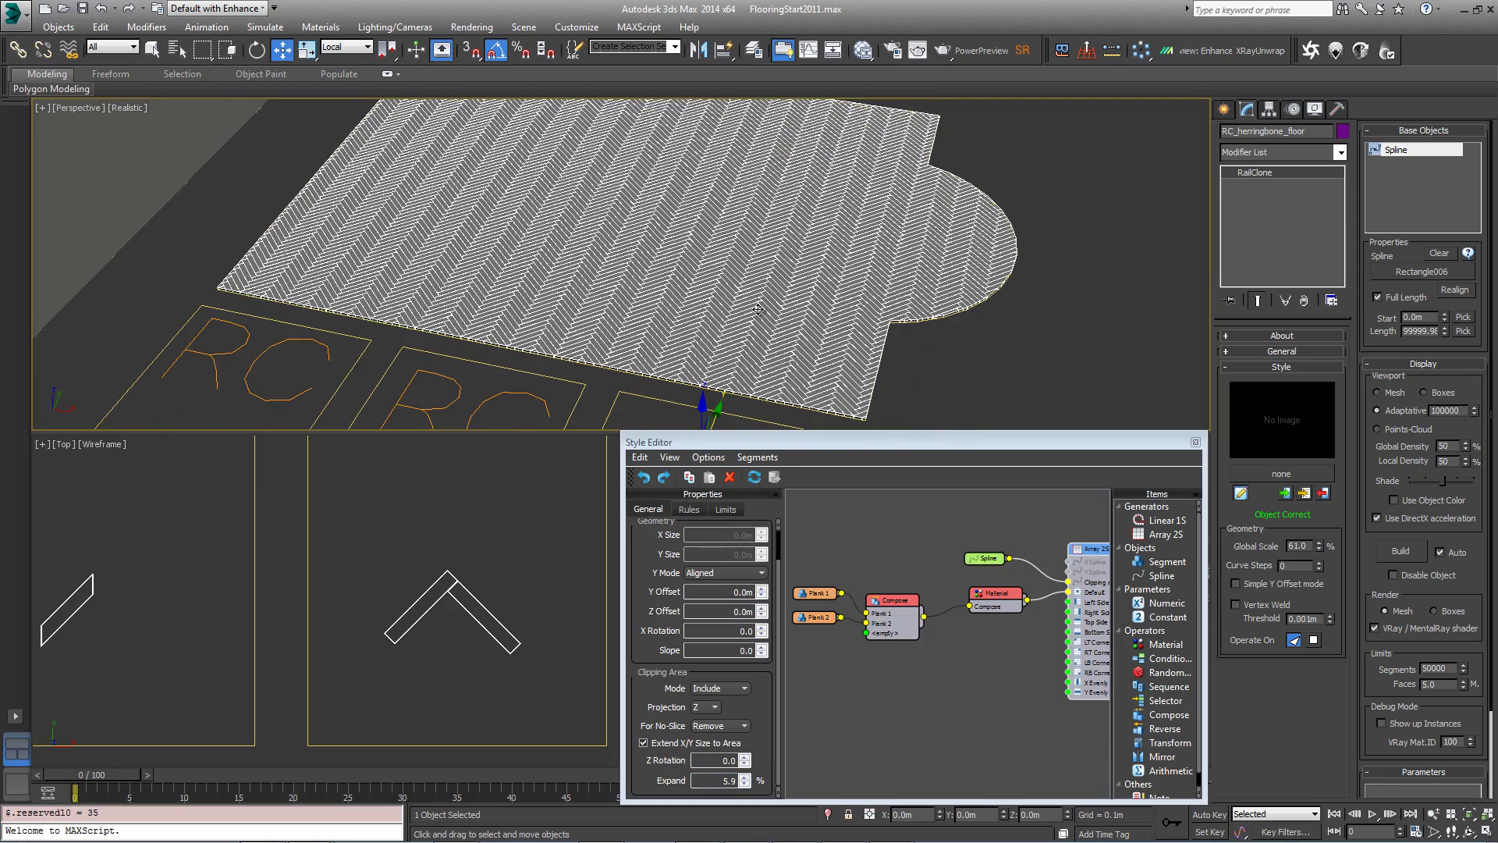
{"action": "left_click", "coordinate": [1196, 443]}
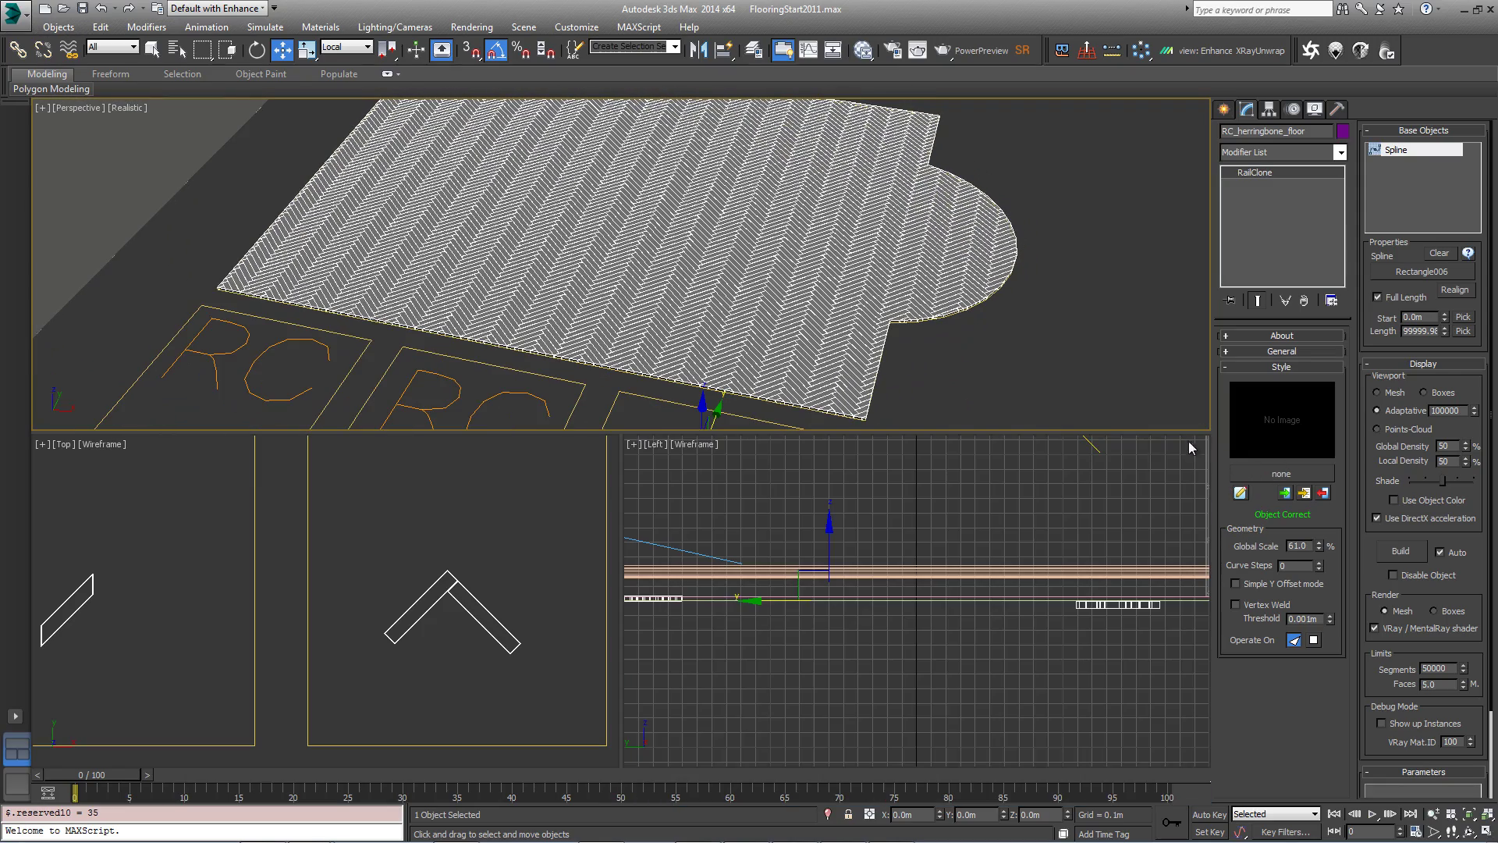
Replace the floor's base spline with the room outline Rectangle001 and show the VRay camera view with safe frames.
{"action": "scroll", "coordinate": [859, 348], "scroll_direction": "up", "scroll_amount": 3}
{"action": "middle_click_drag", "start_coordinate": [860, 348], "coordinate": [839, 342], "text": "alt"}
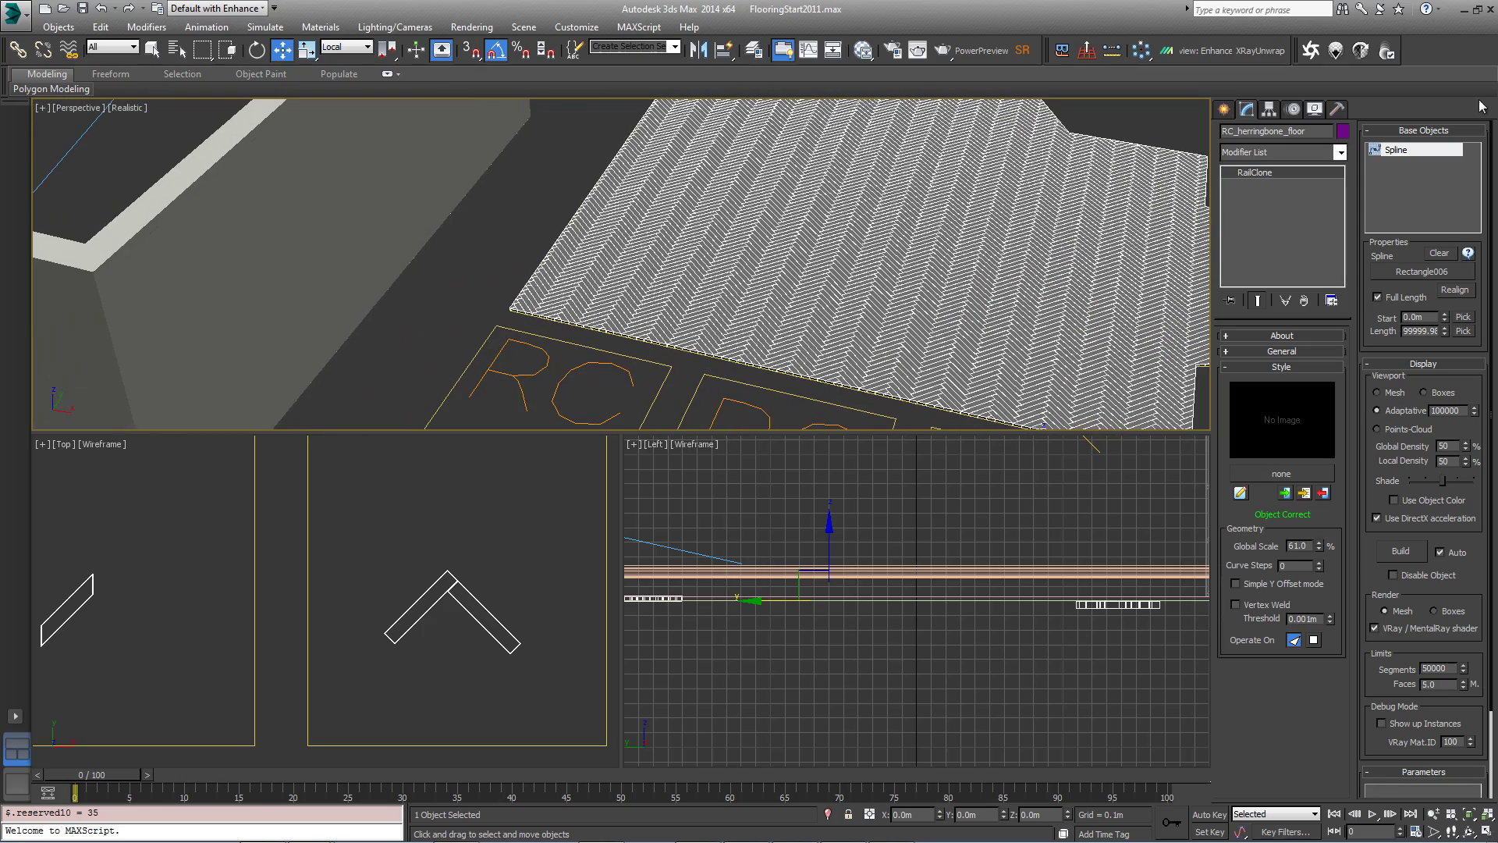
{"action": "left_click", "coordinate": [1422, 272]}
{"action": "left_click", "coordinate": [468, 385]}
{"action": "key", "text": "c"}
{"action": "key", "text": "shift+f"}
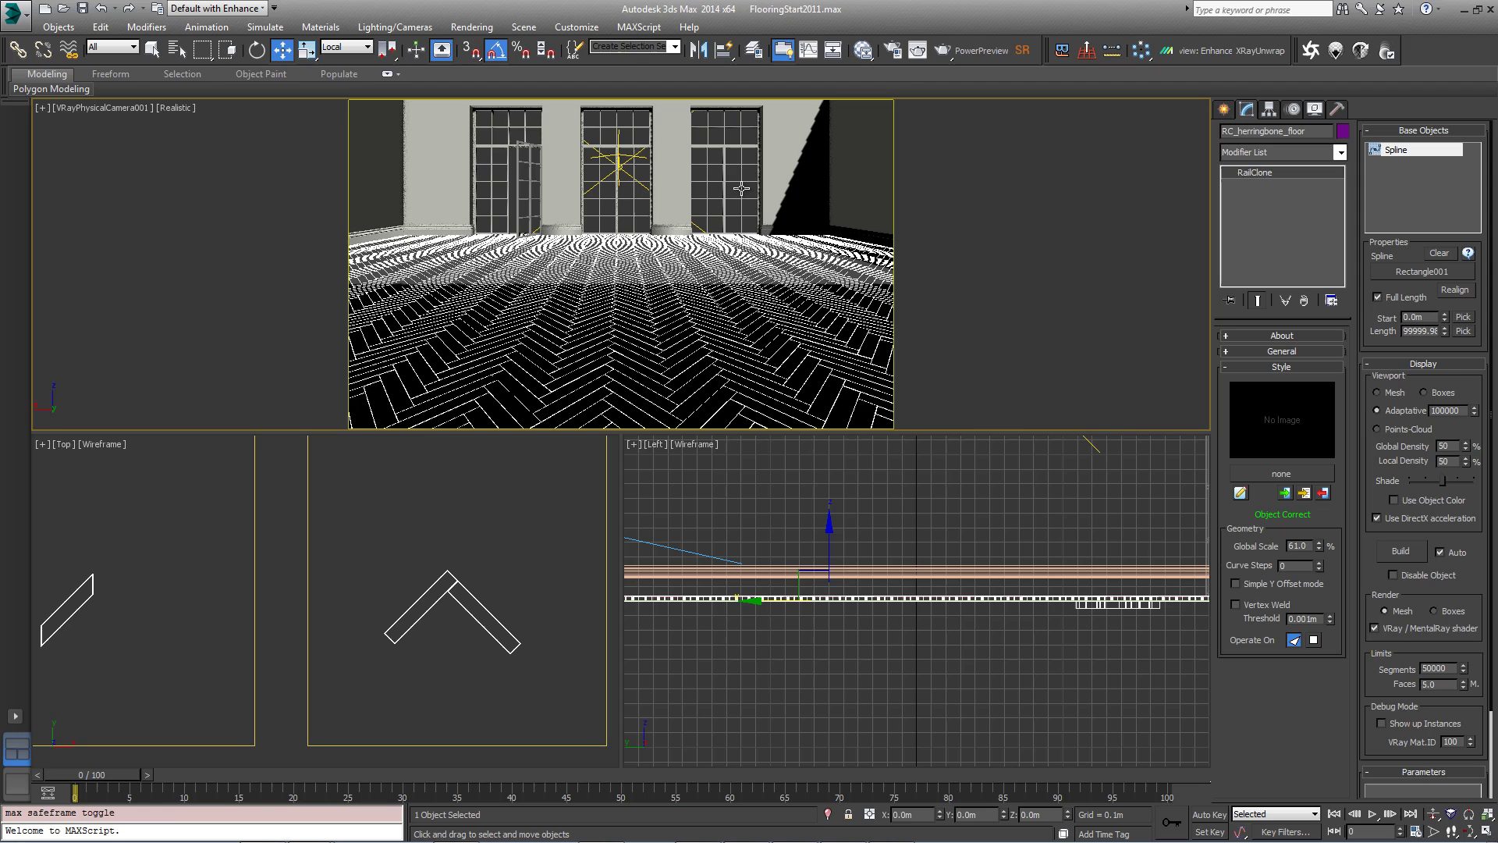